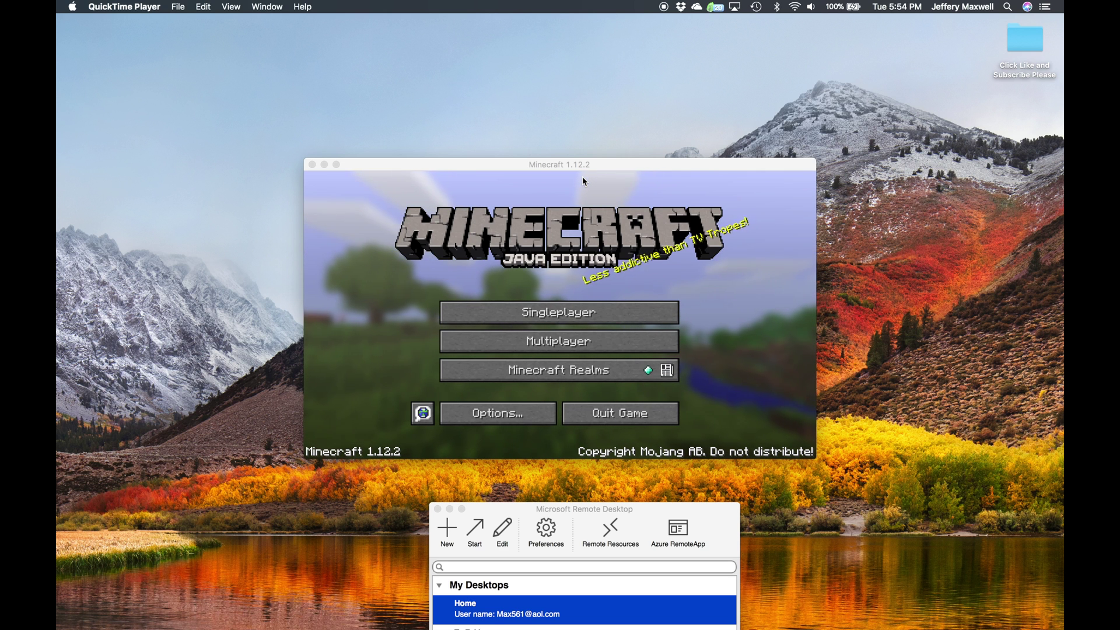
- Try joining the Minecraft Server from the multiplayer server list
left_click(514, 341)
left_click(513, 341)
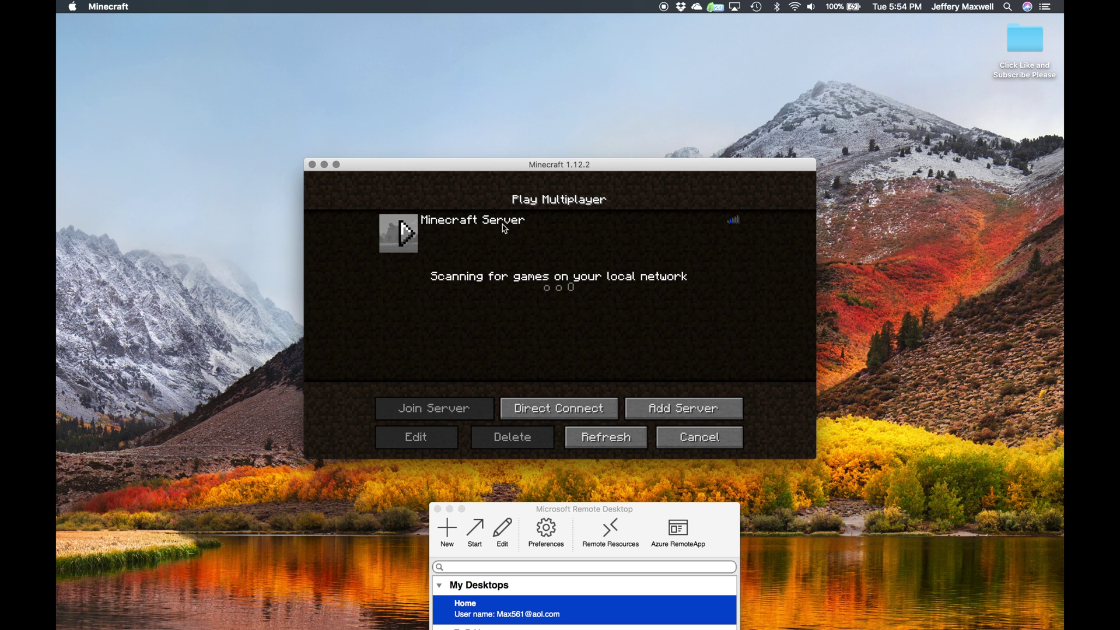
left_click(416, 236)
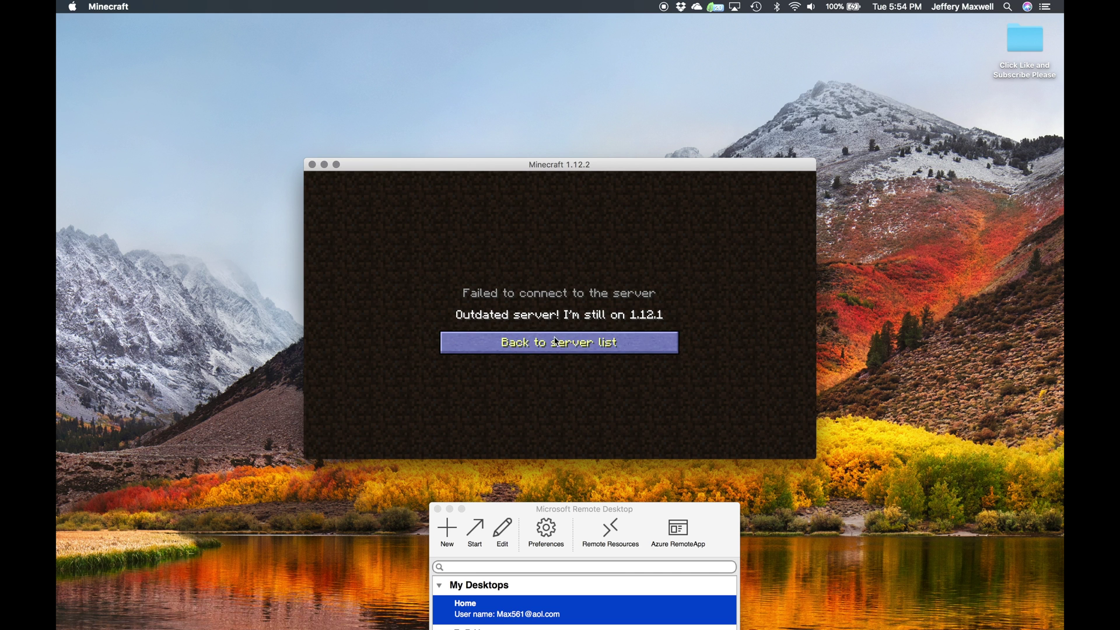
- Back out of the outdated-server (1.12.1) error to the main menu and quit Minecraft
left_click(521, 346)
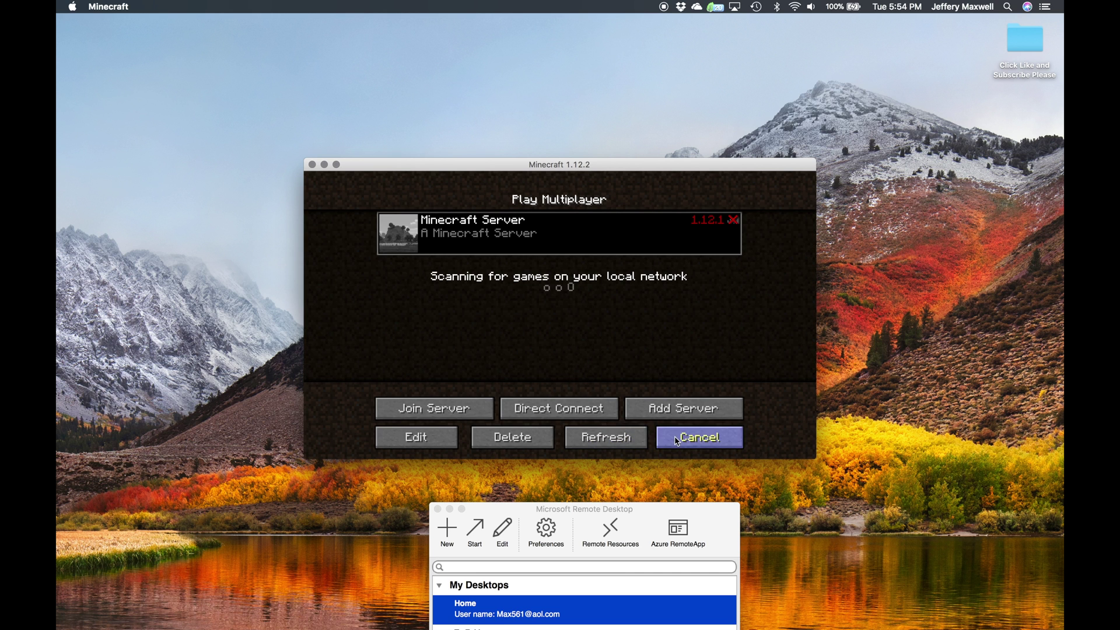
left_click(699, 437)
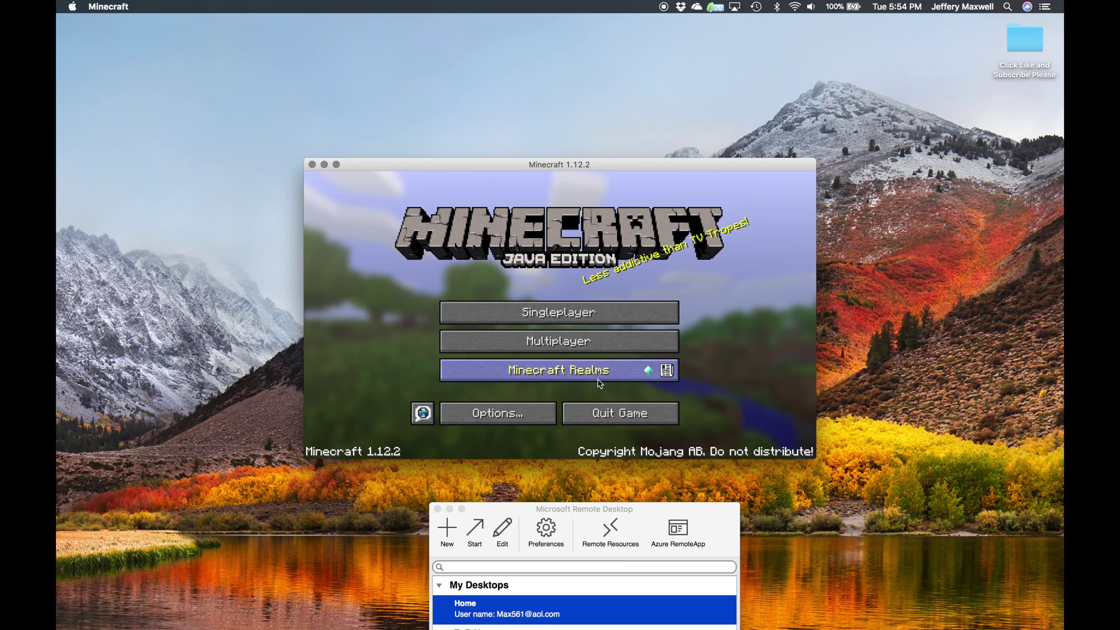
left_click(620, 413)
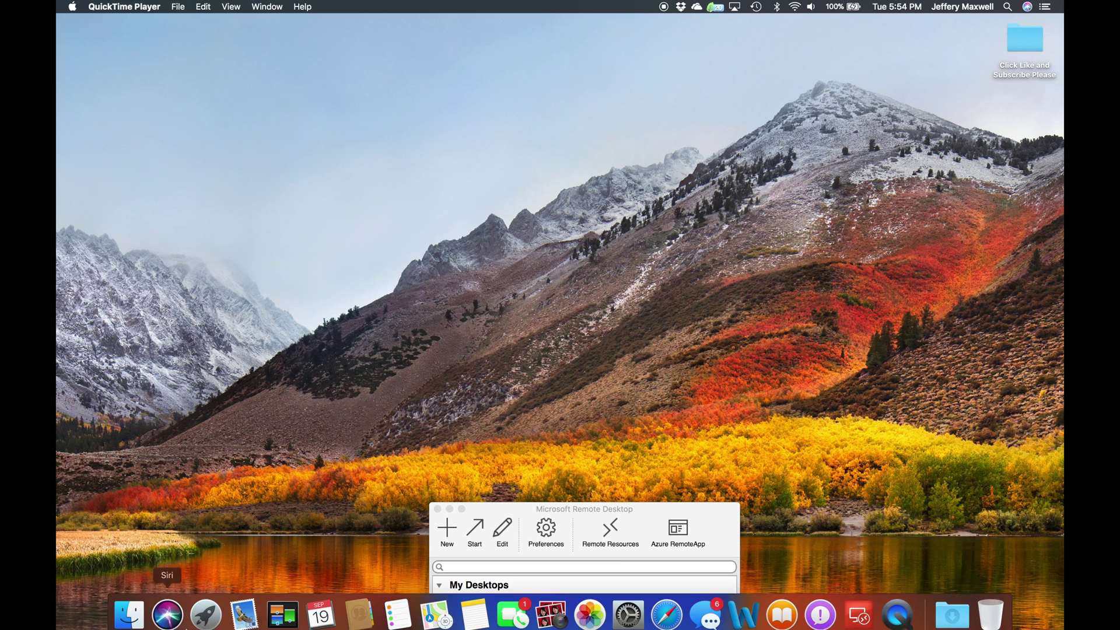
- In the Minecraft Launcher, create and save a new launch configuration using release 1.12.1
left_click(205, 612)
left_click(325, 304)
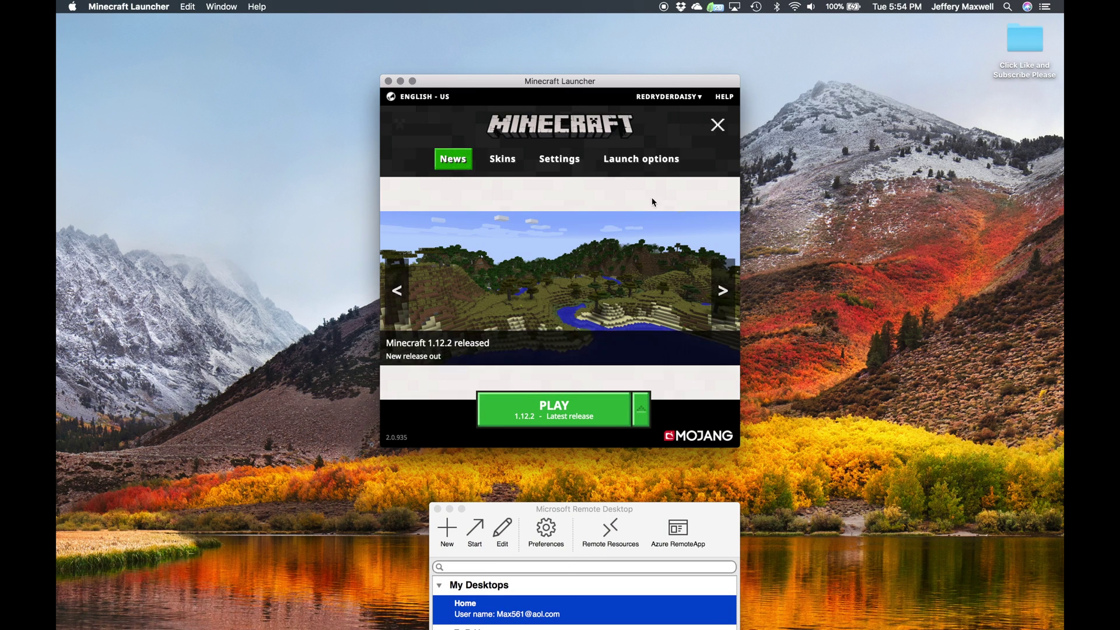
left_click(645, 159)
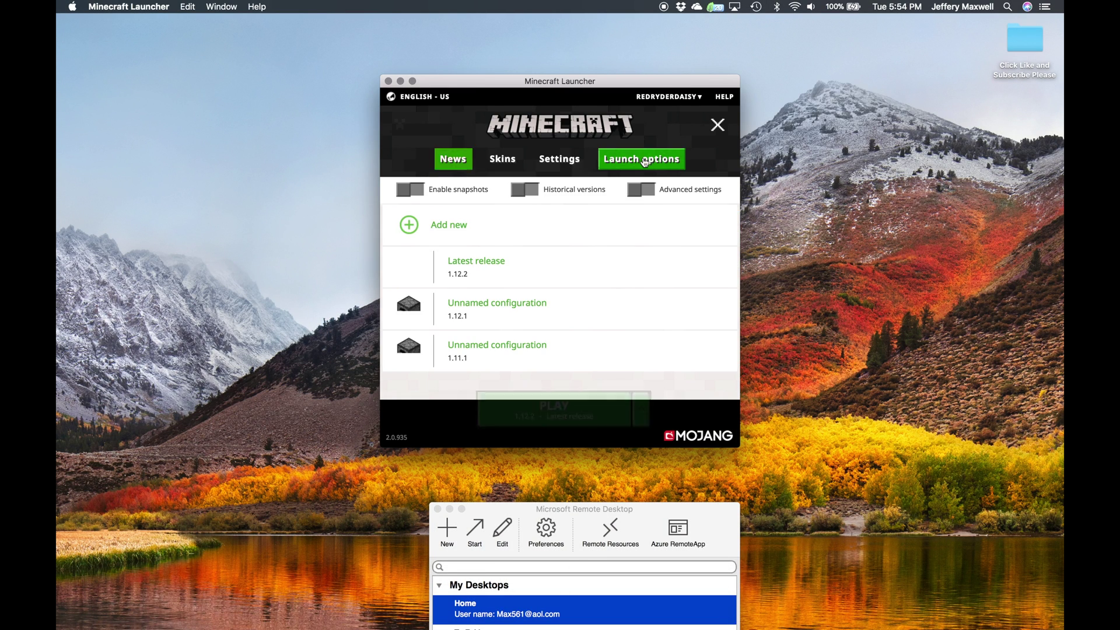
left_click(464, 230)
left_click(601, 261)
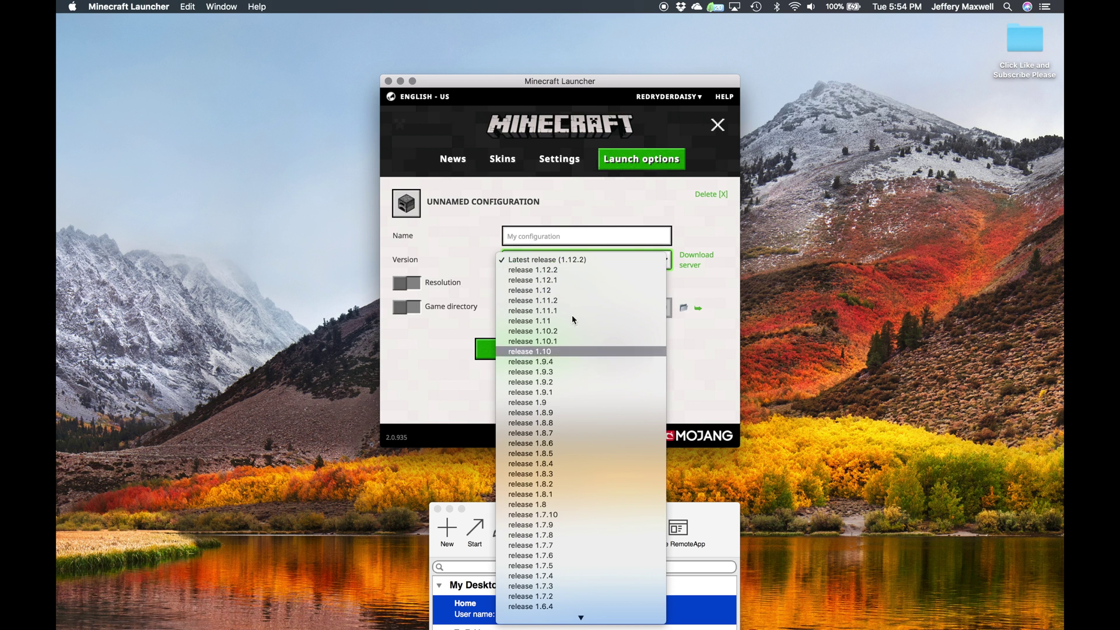
left_click(555, 280)
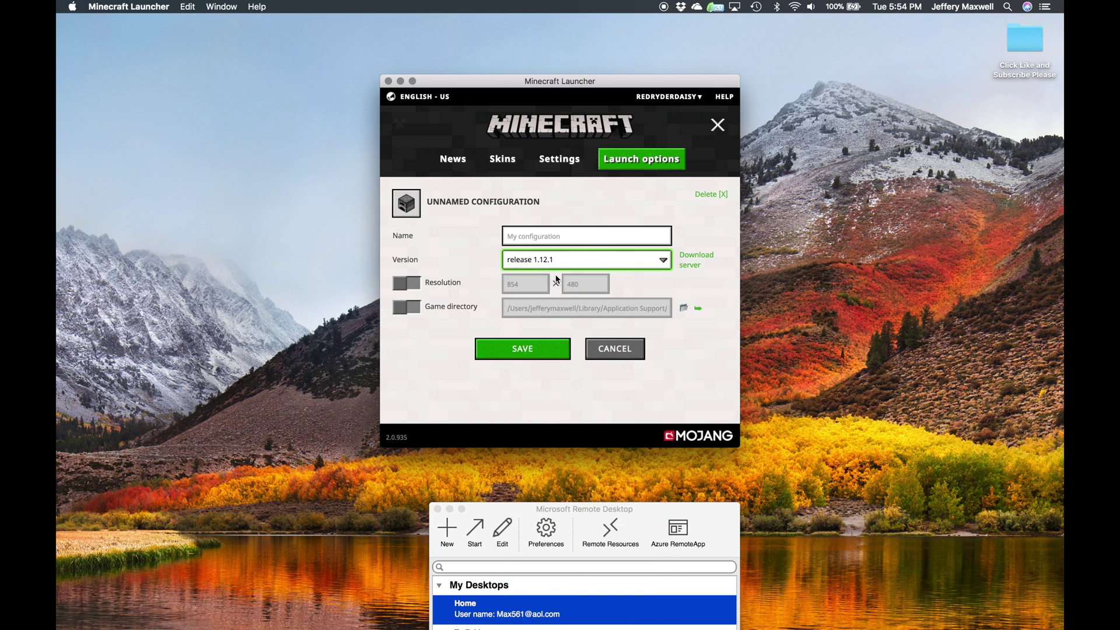
left_click(557, 261)
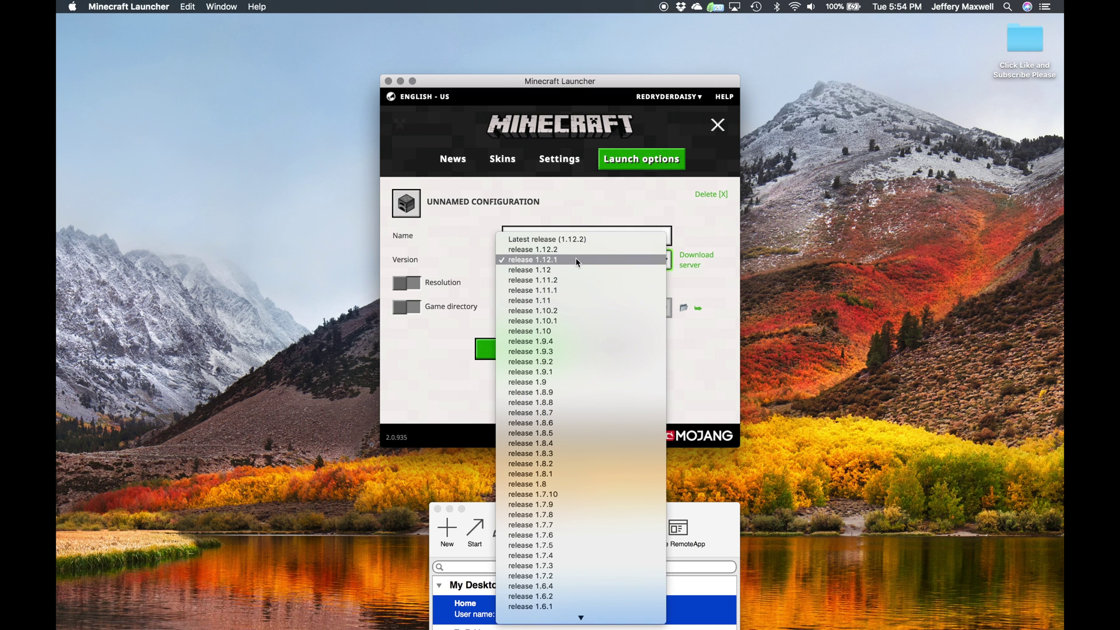
left_click(576, 262)
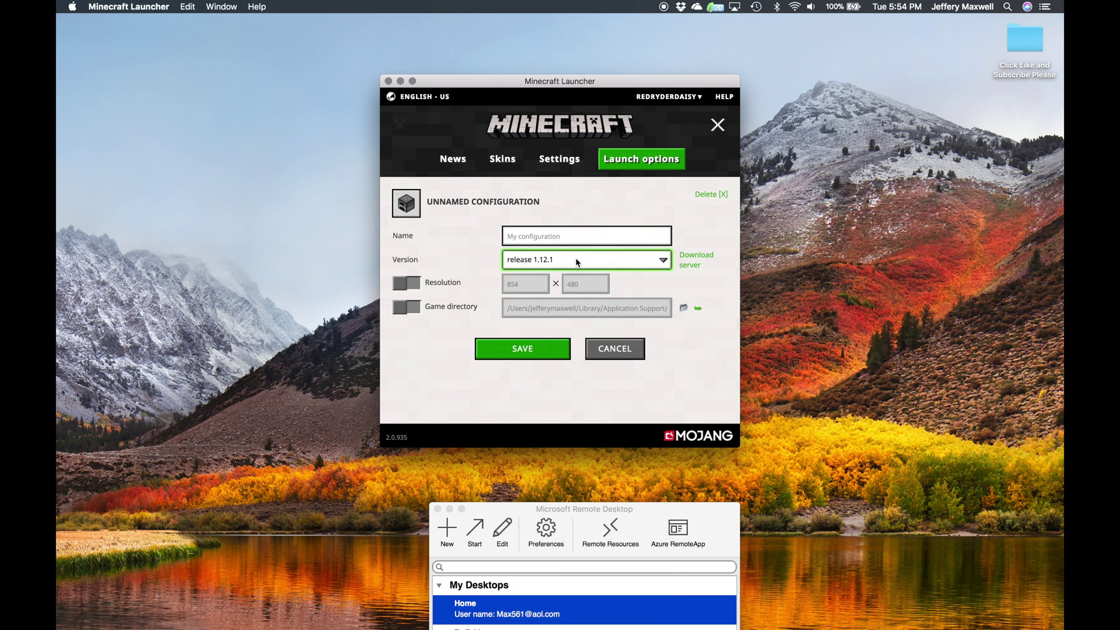
left_click(519, 348)
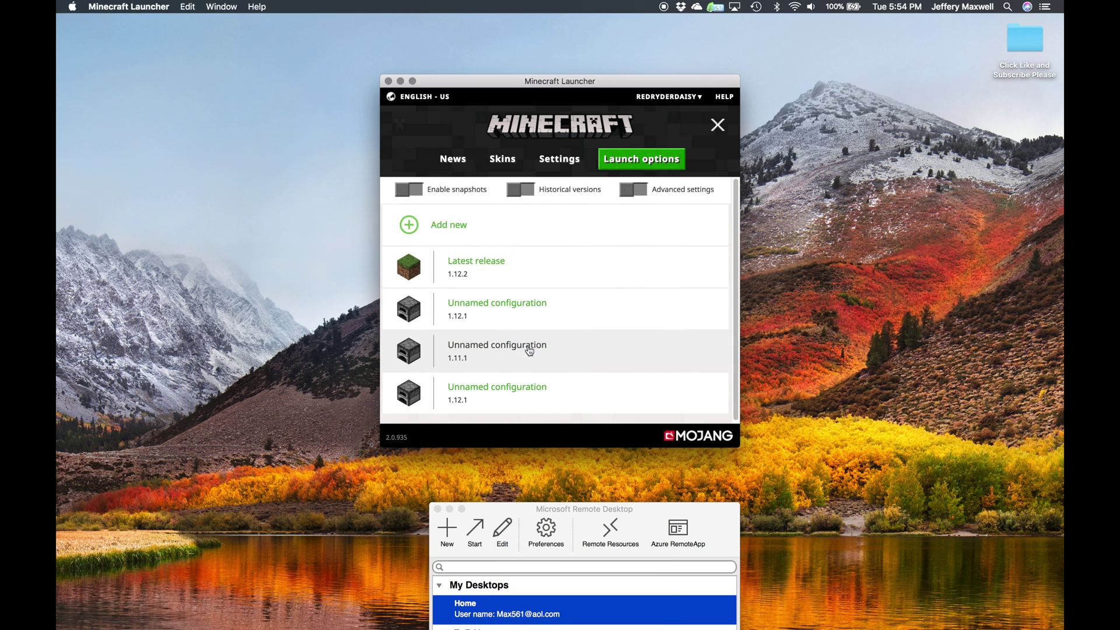
- Select the 1.12.1 configuration and launch the game with it
left_click(453, 161)
left_click(642, 412)
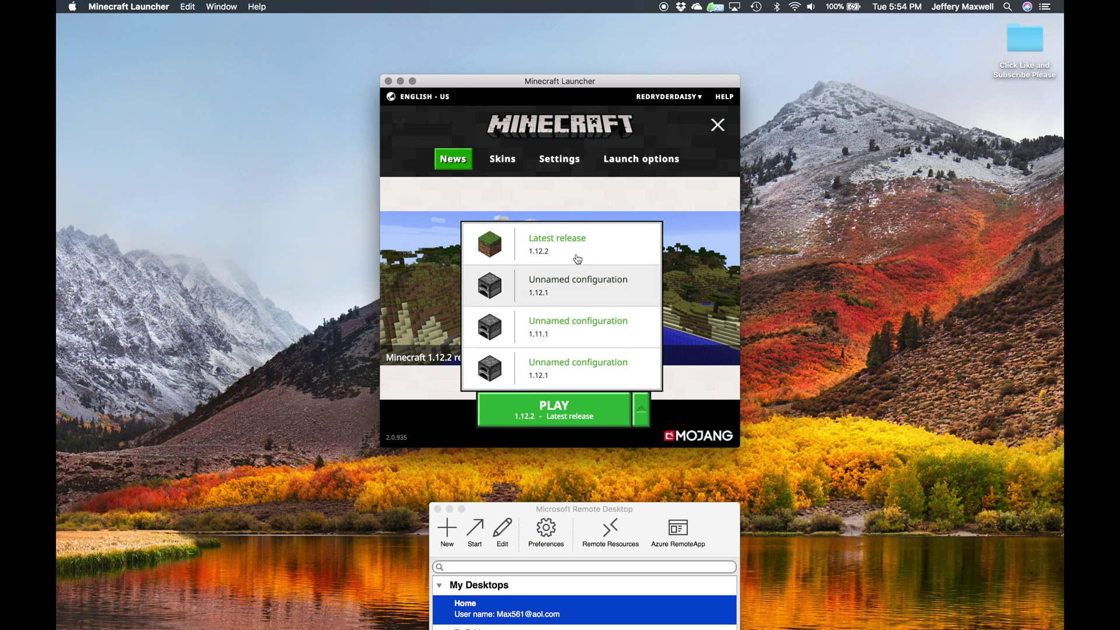
left_click(579, 327)
left_click(556, 406)
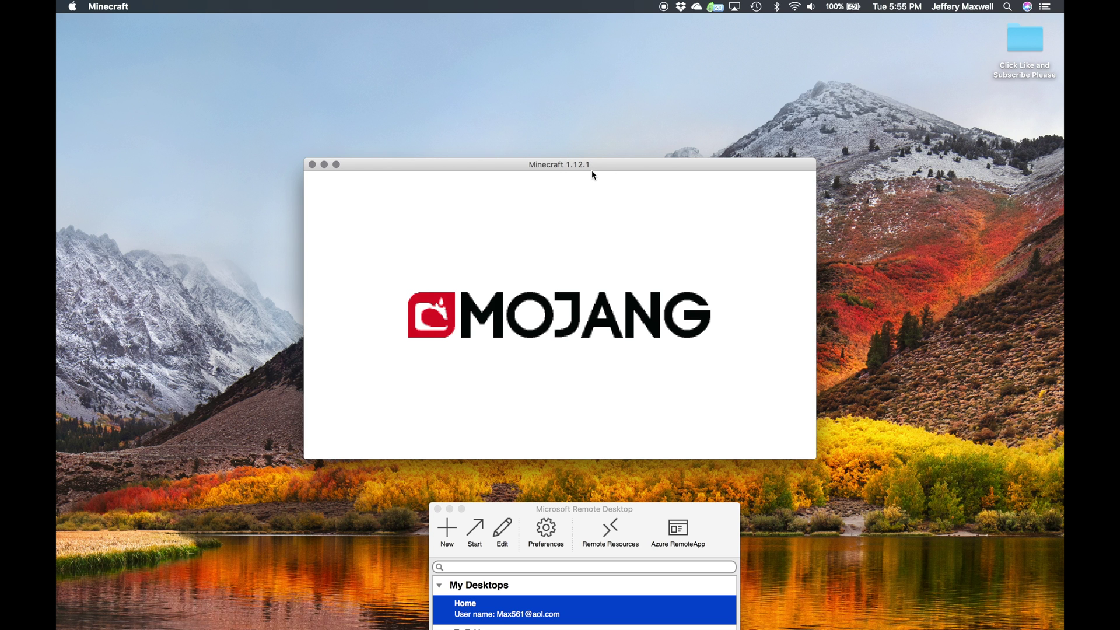
- Join the Minecraft Server on 1.12.1, then disconnect and close the game window
left_click(554, 341)
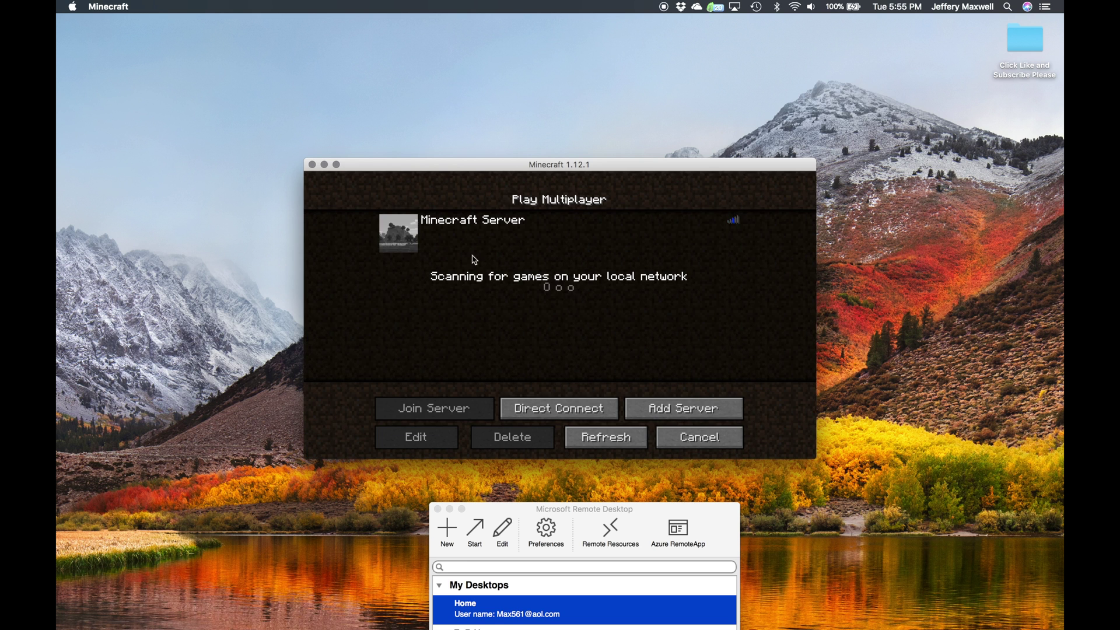
left_click(414, 234)
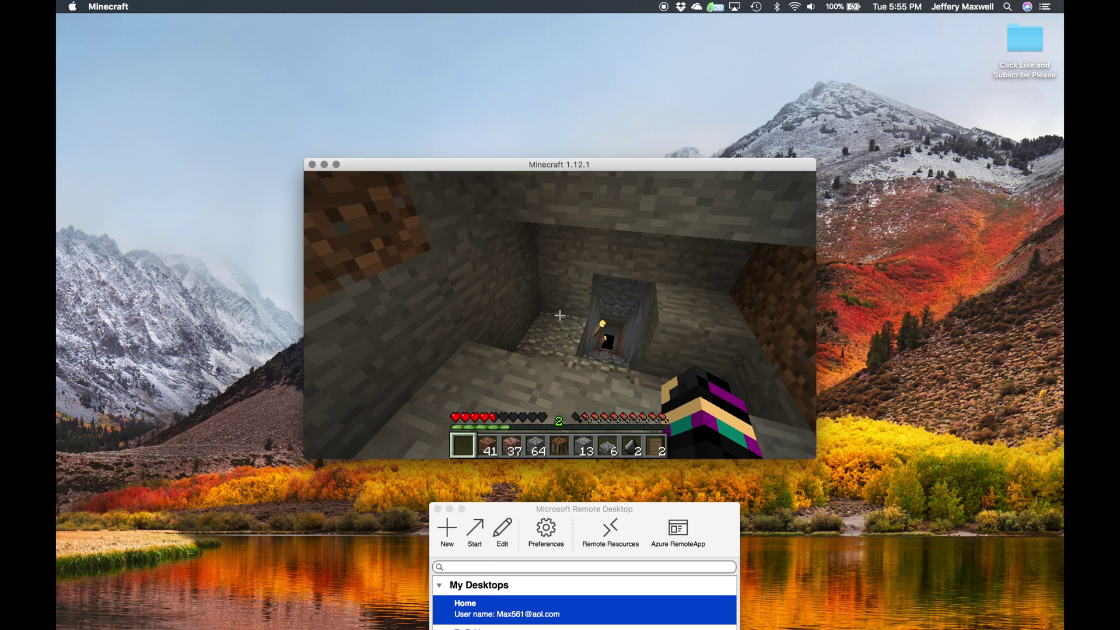
key("Escape")
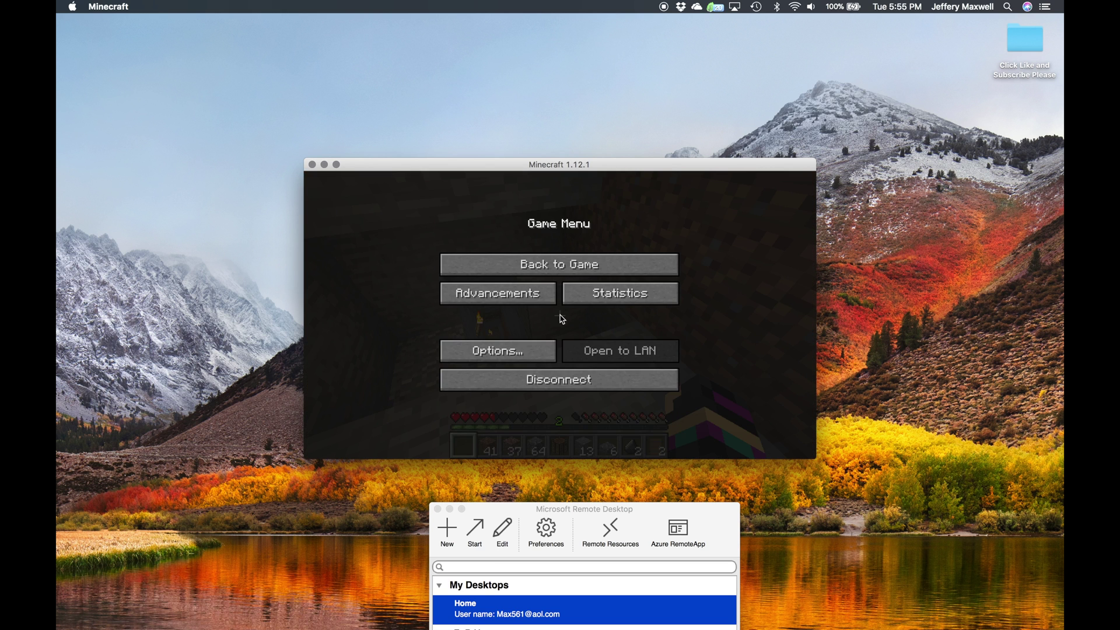
left_click(531, 378)
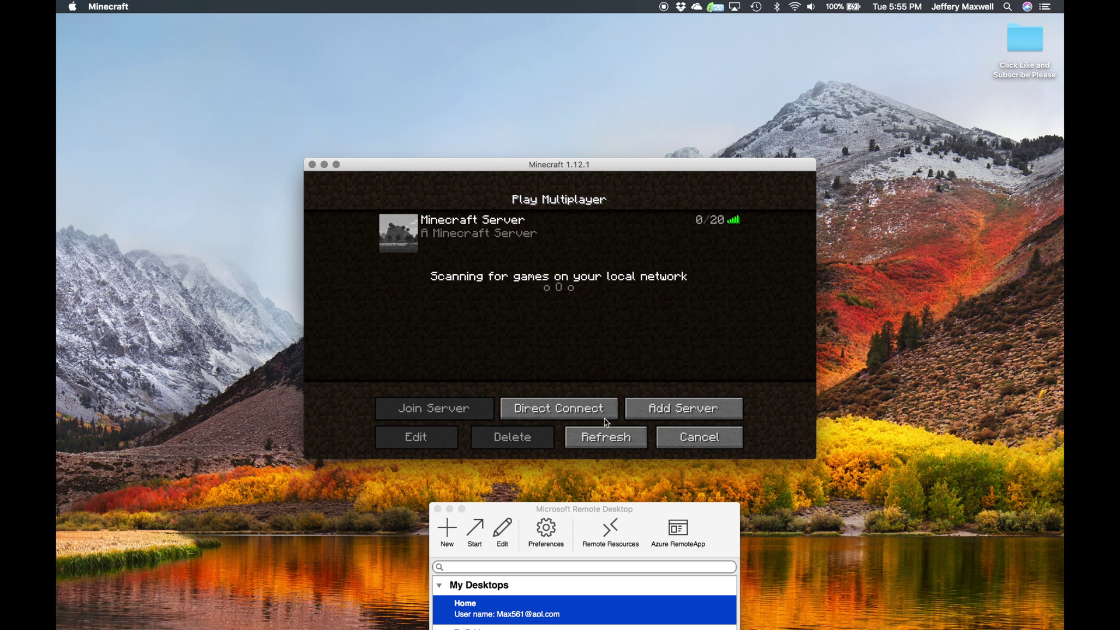
left_click(313, 165)
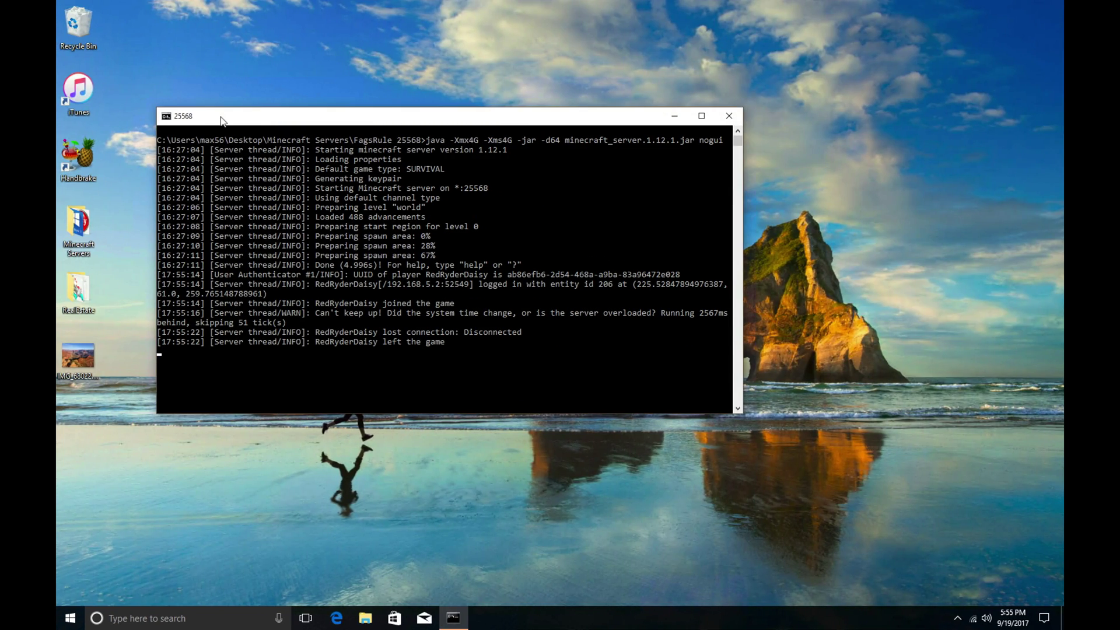
- Move the server console aside and close it, stopping the 1.12.1 server
left_click_drag(220, 121, 330, 122)
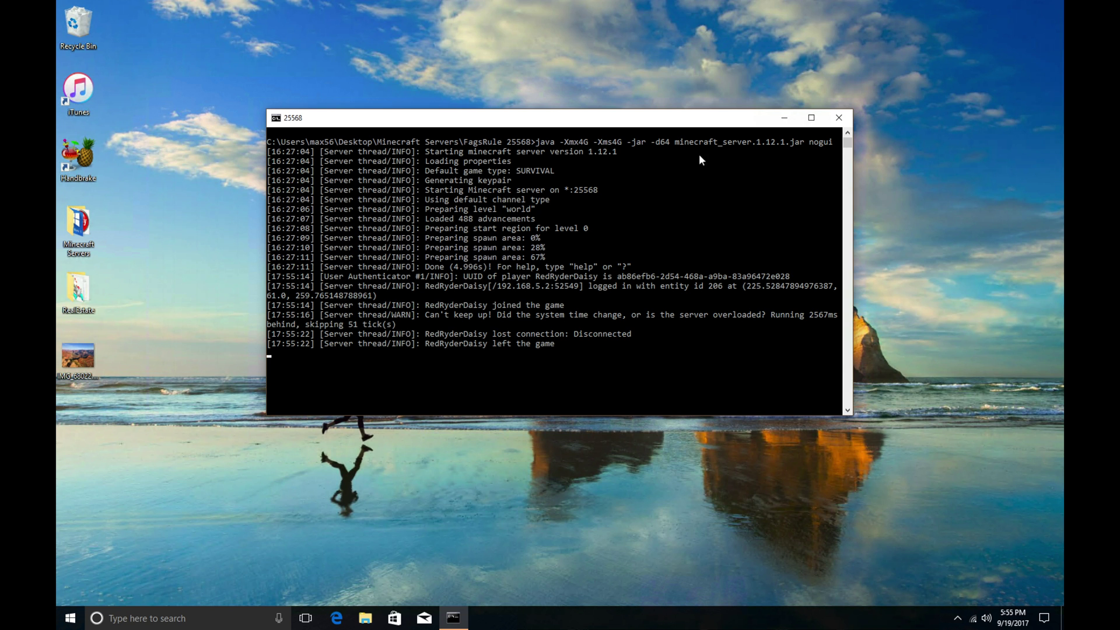
left_click(844, 118)
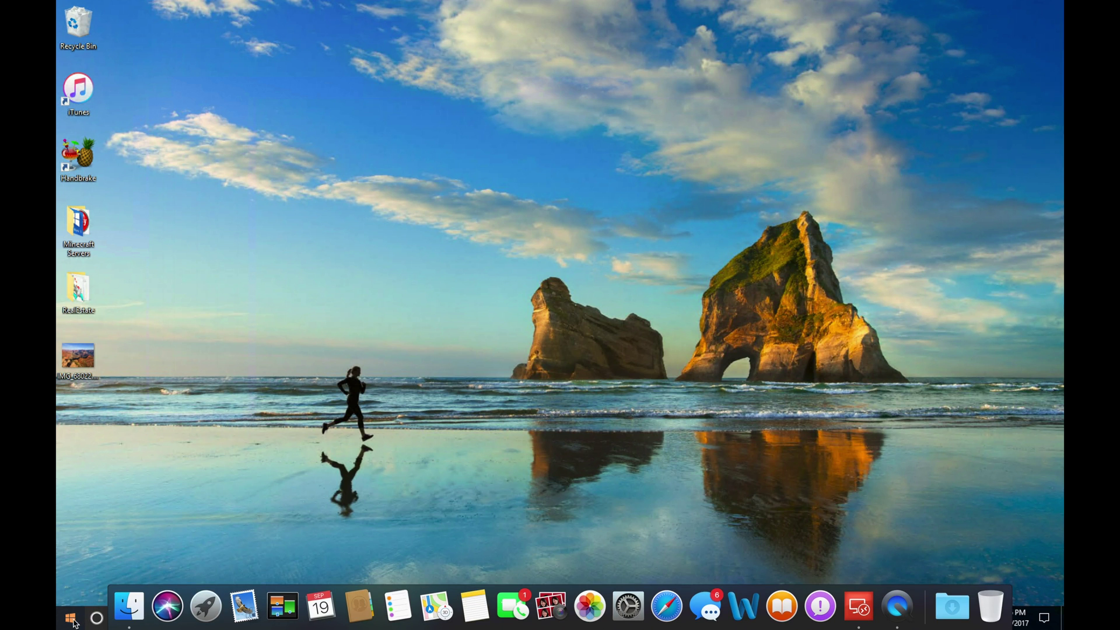
left_click(70, 618)
- Open minecraft.net in the browser and go to the Minecraft trial and download page
left_click(391, 389)
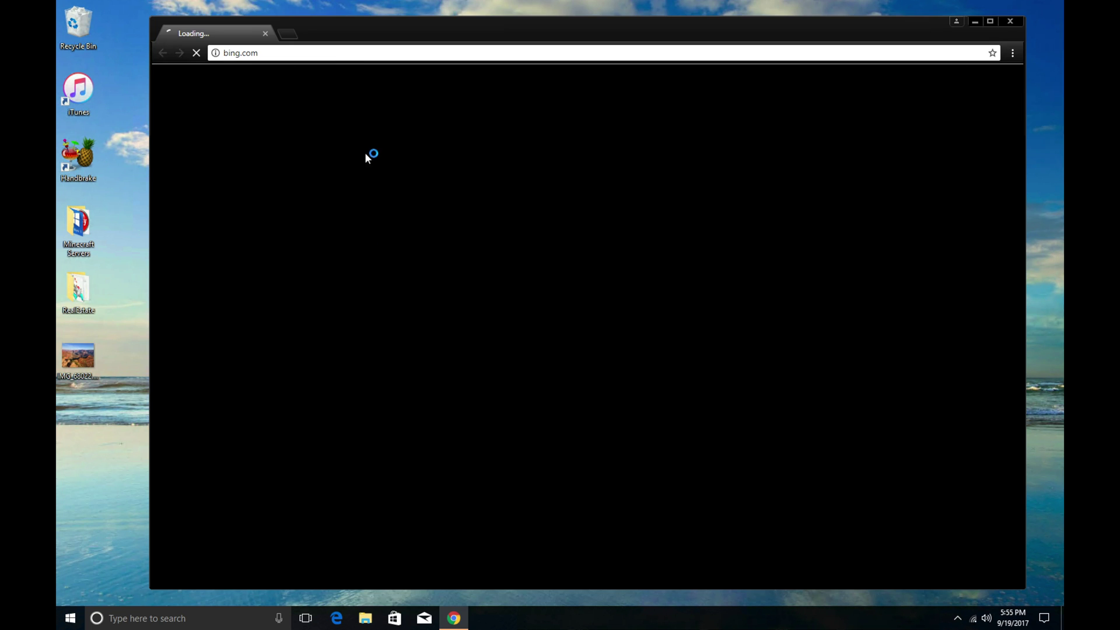
type("min")
key("Return")
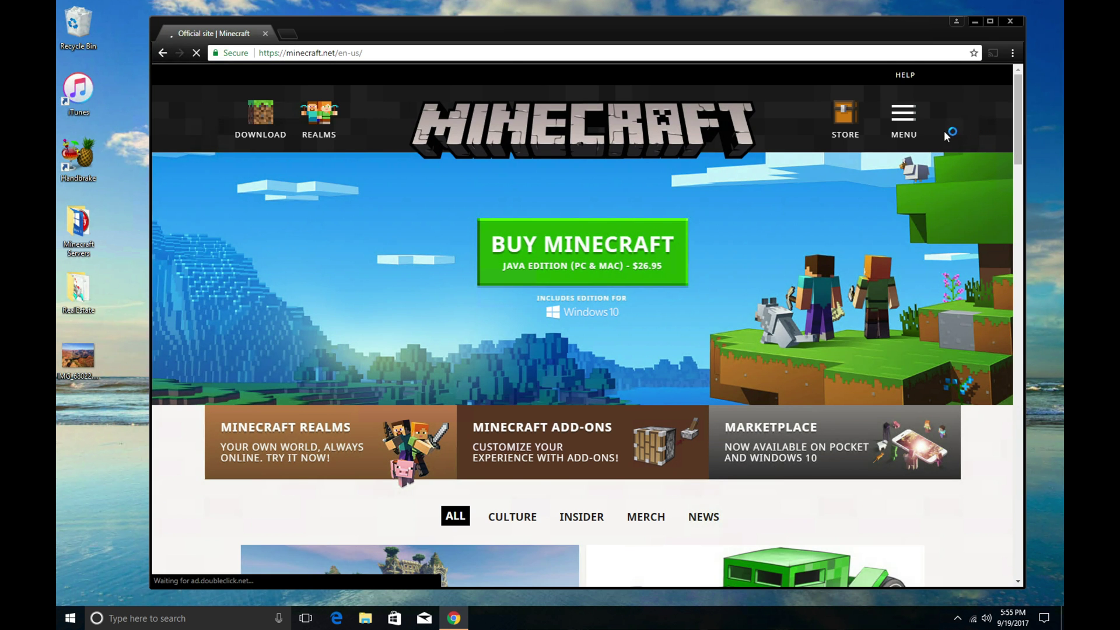
left_click(910, 124)
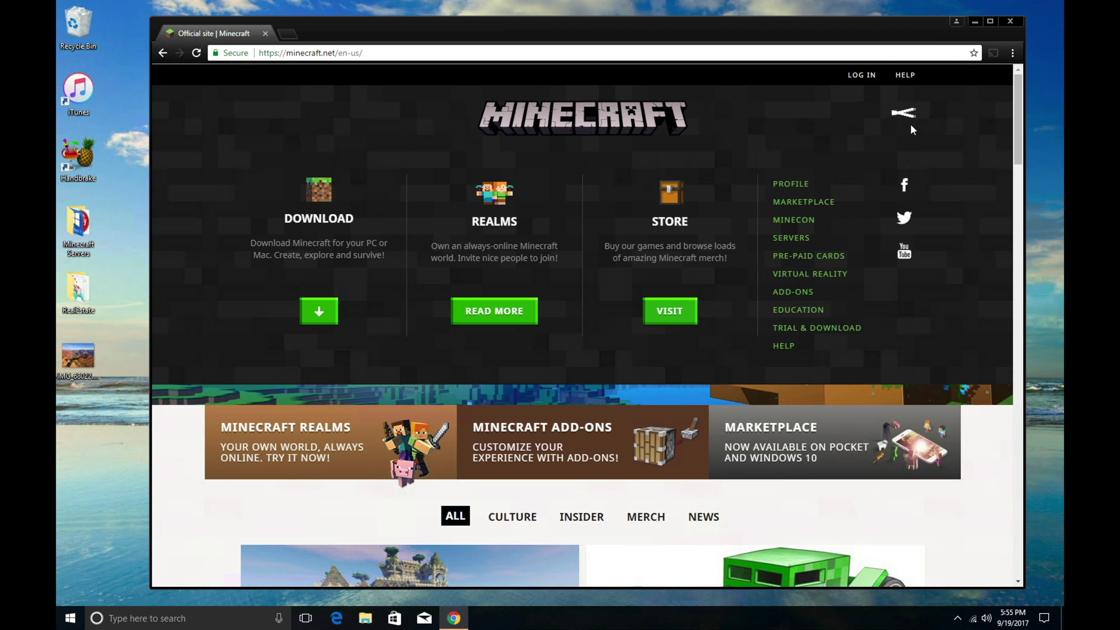
left_click(827, 330)
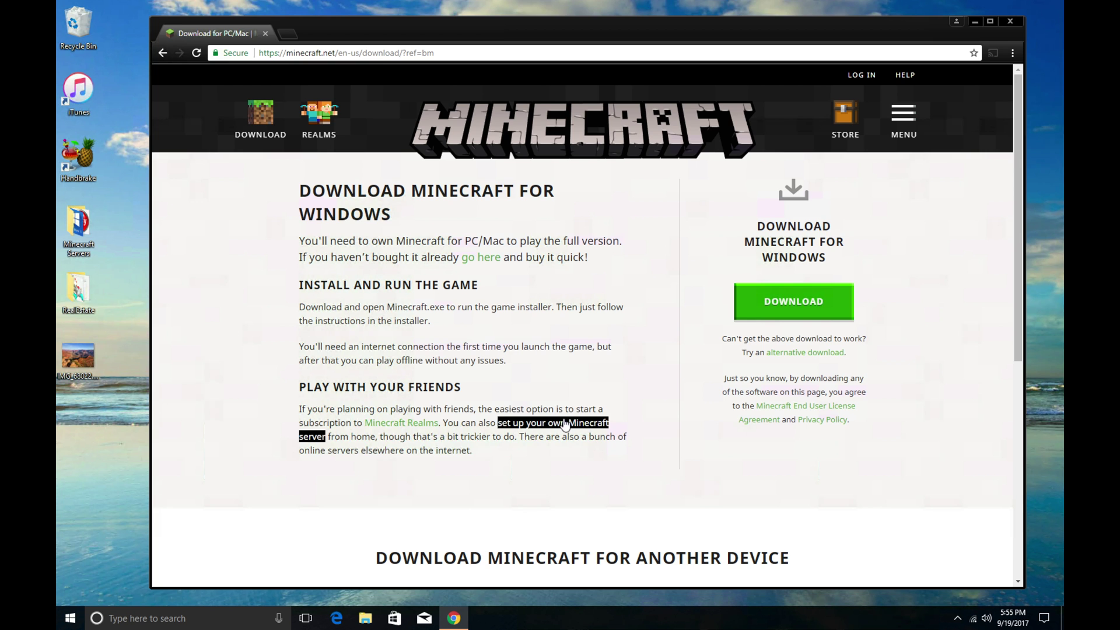
- Download minecraft_server.1.12.2.jar from the server download page
left_click(563, 423)
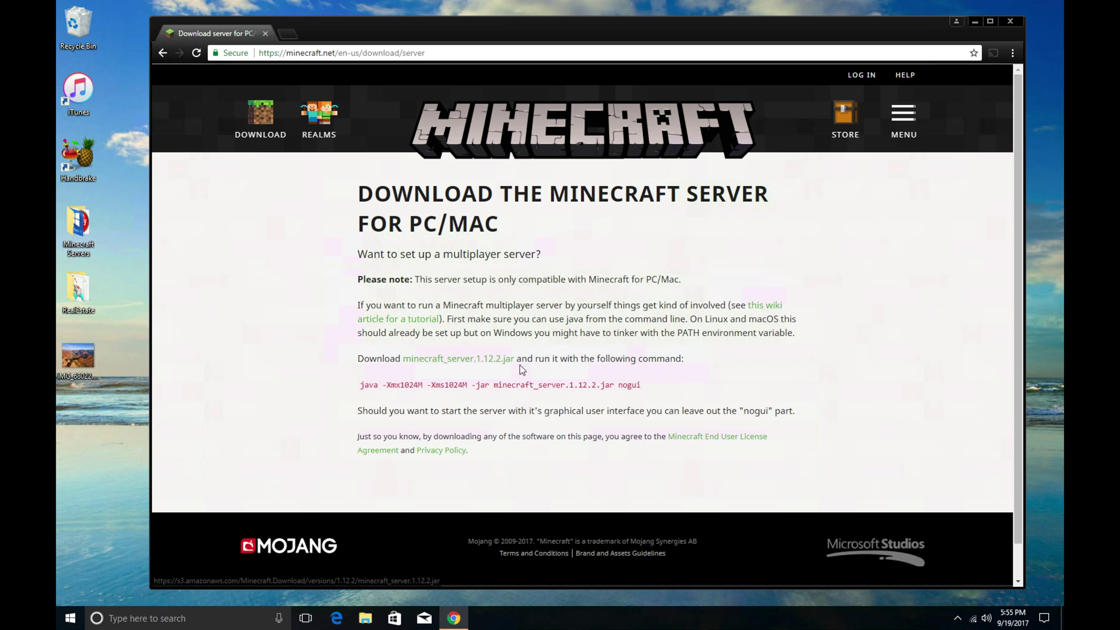
left_click(453, 360)
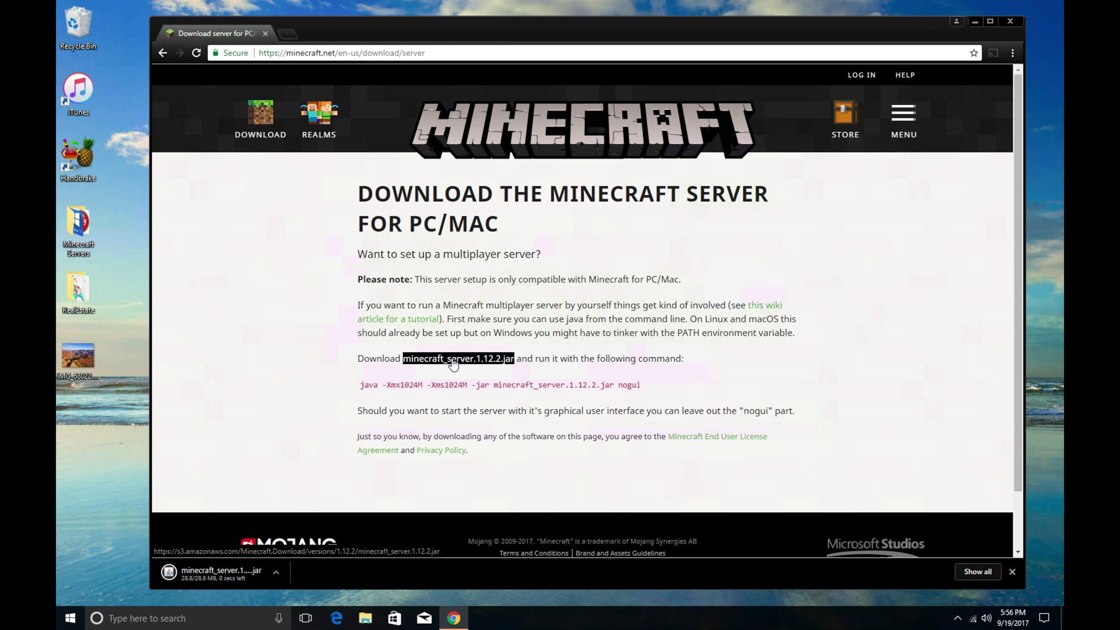
left_click(290, 35)
- Search Google for java and open the free Java download page
type("google.com")
key("Return")
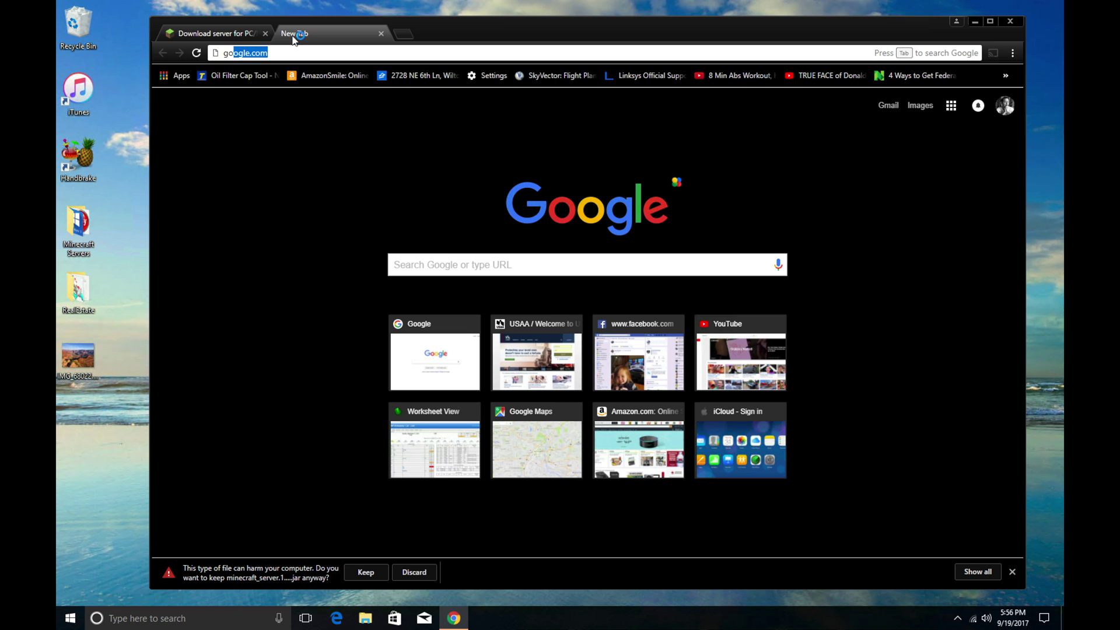
type("java")
key("Return")
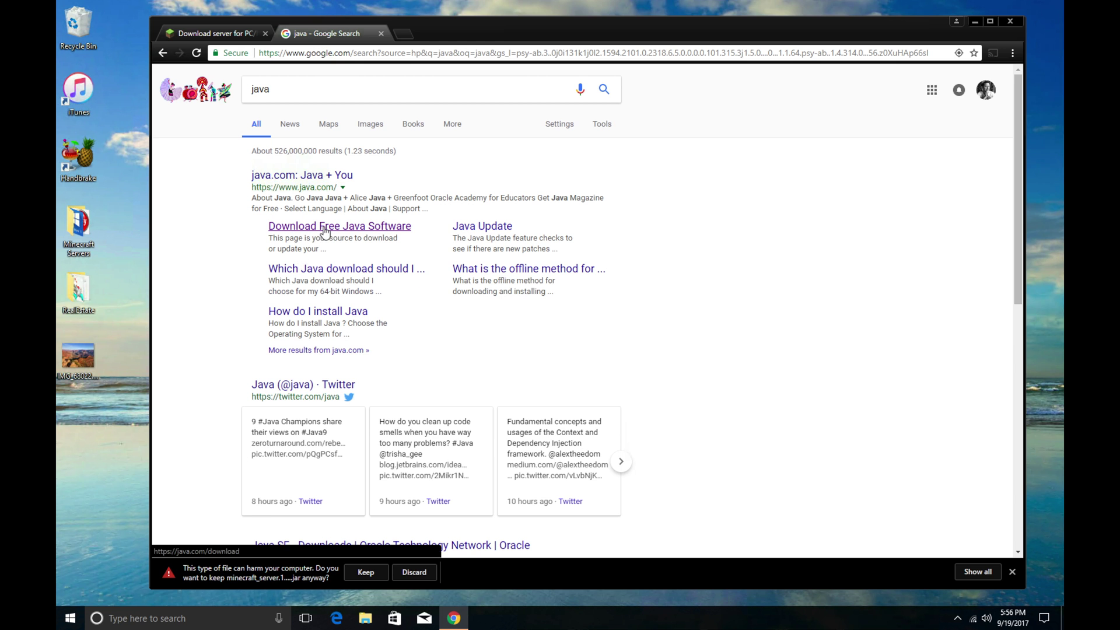
left_click(322, 228)
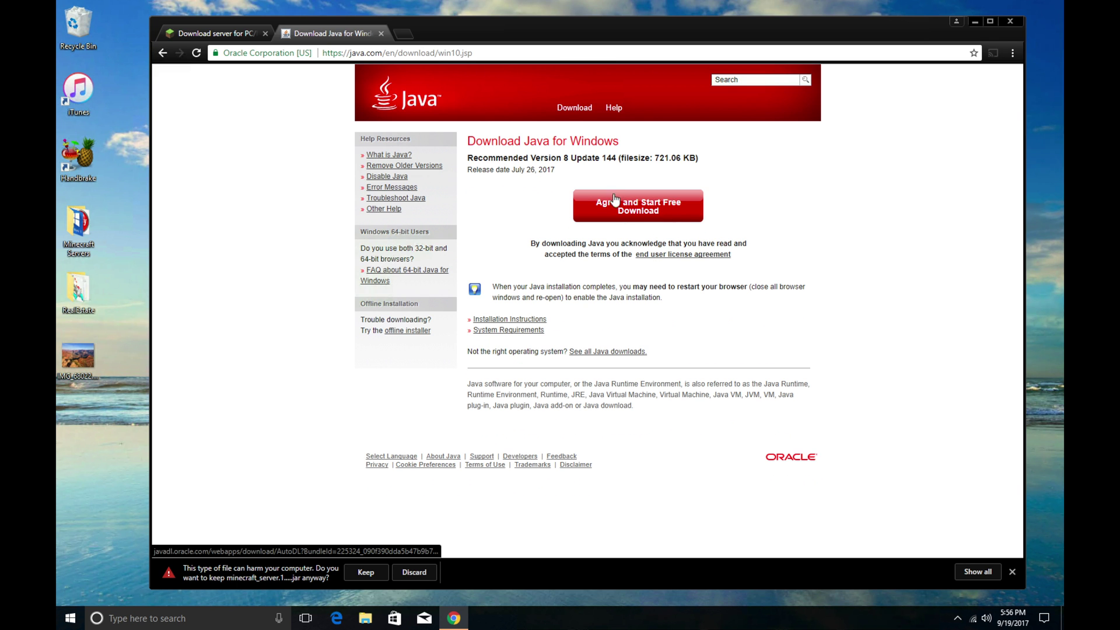
- Download JavaSetup8u144.exe, keep the server jar, and run the Java installer
left_click(621, 201)
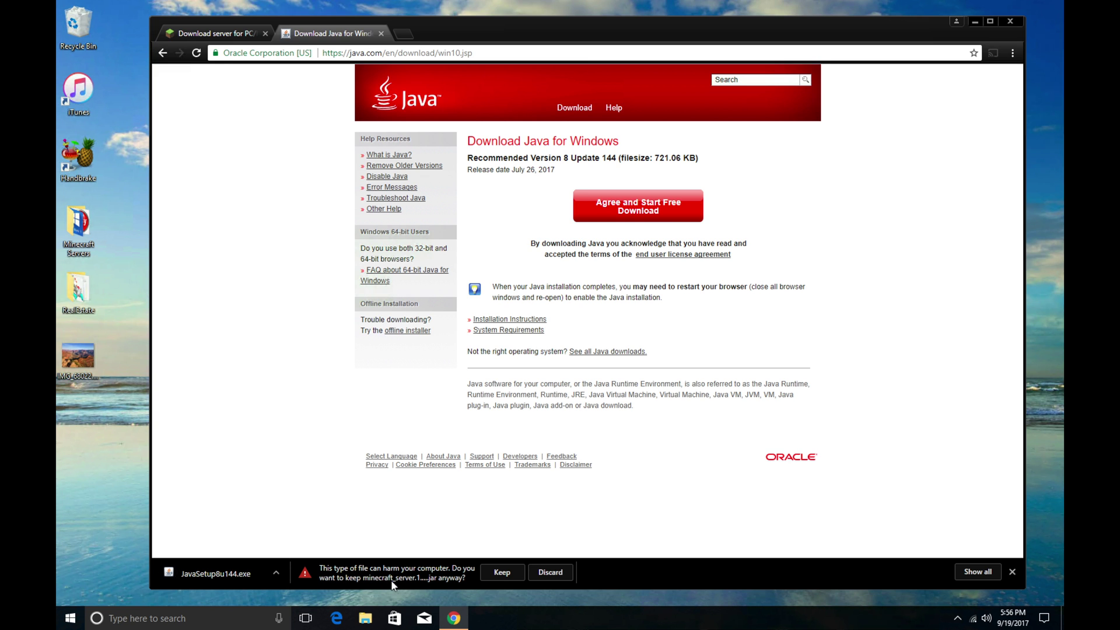
left_click(503, 573)
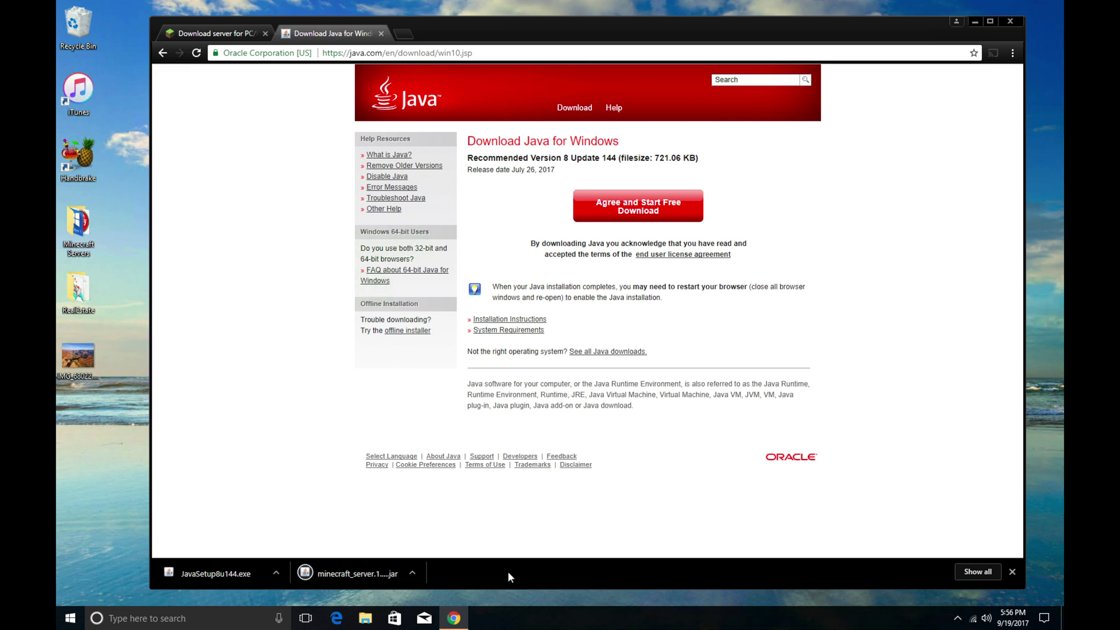
left_click(225, 575)
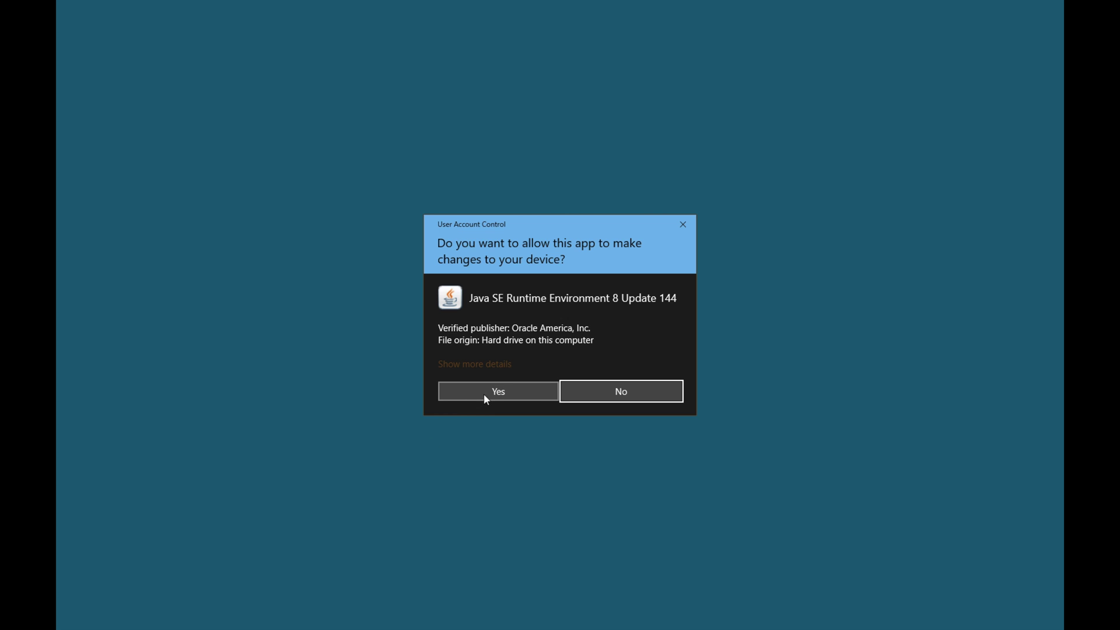
- Approve the UAC prompt and begin installing Java 8 Update 144
left_click(485, 395)
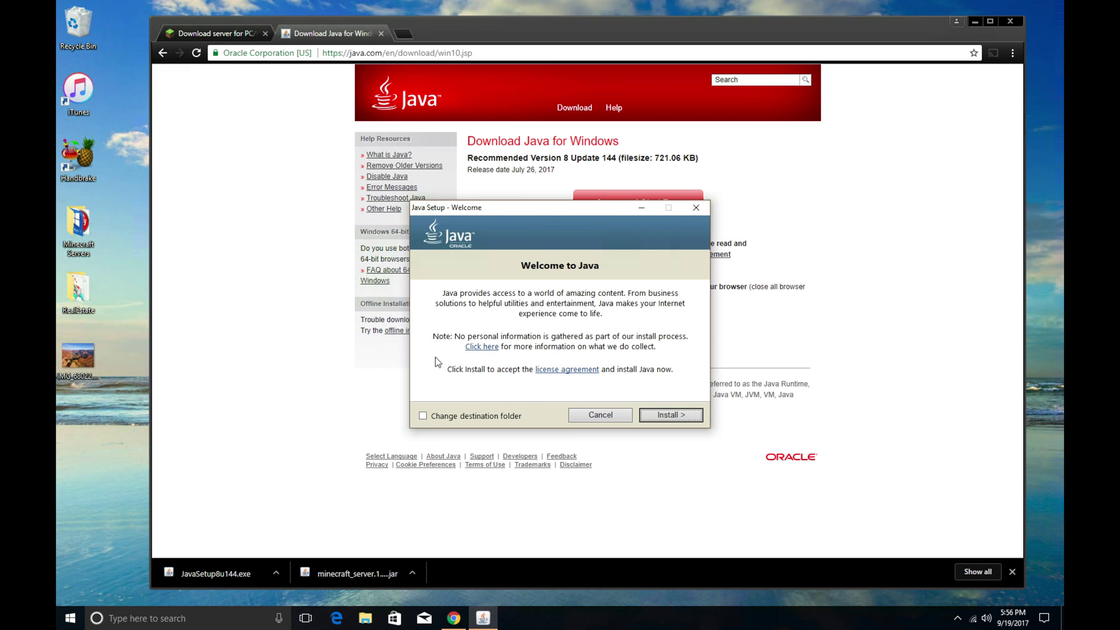
left_click(648, 414)
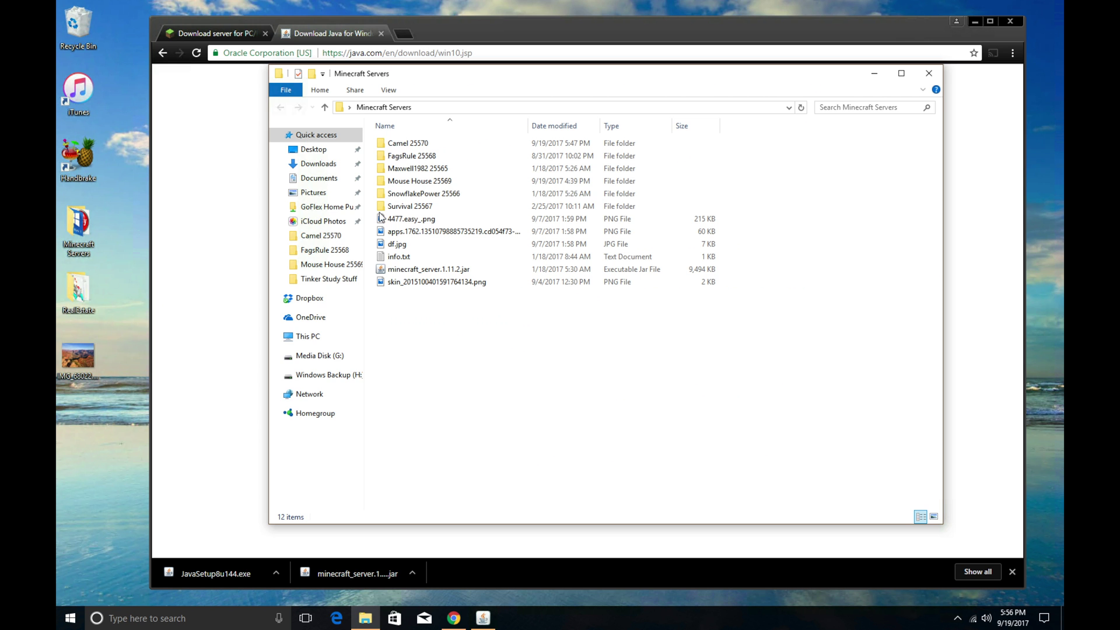
double_click(415, 155)
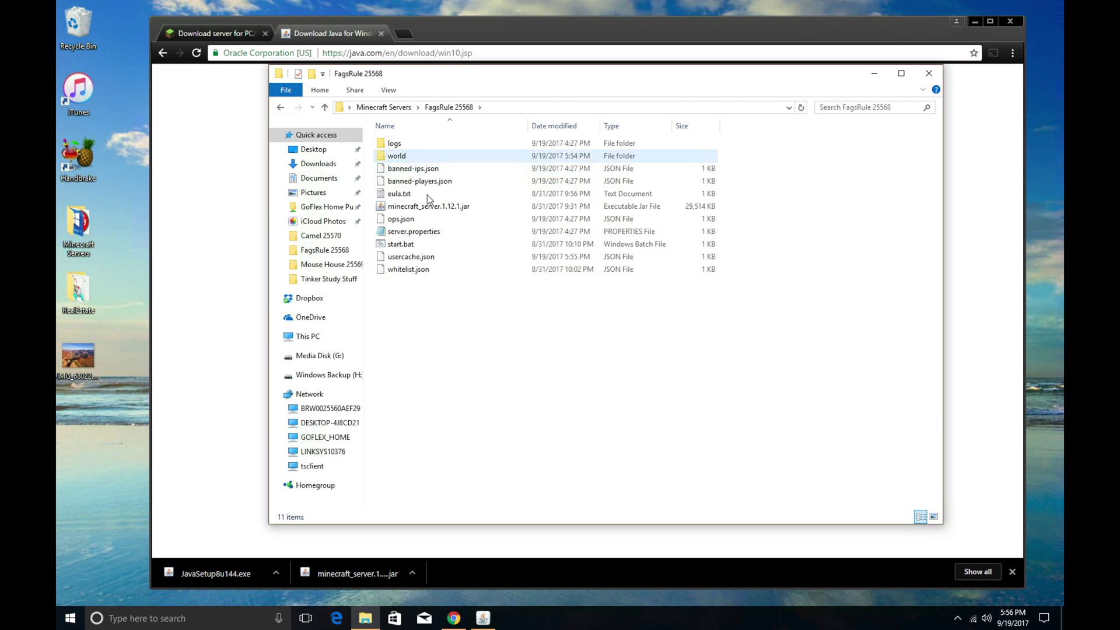
- Create a new desktop folder named 'server backup'
left_click_drag(509, 74, 415, 78)
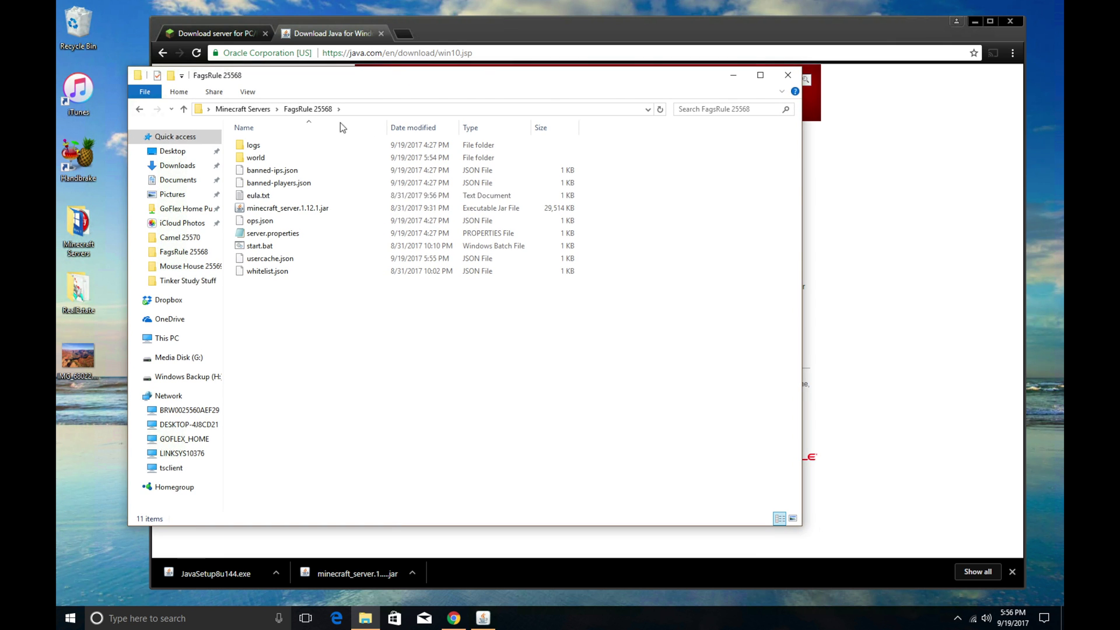
right_click(71, 433)
mouse_move(112, 546)
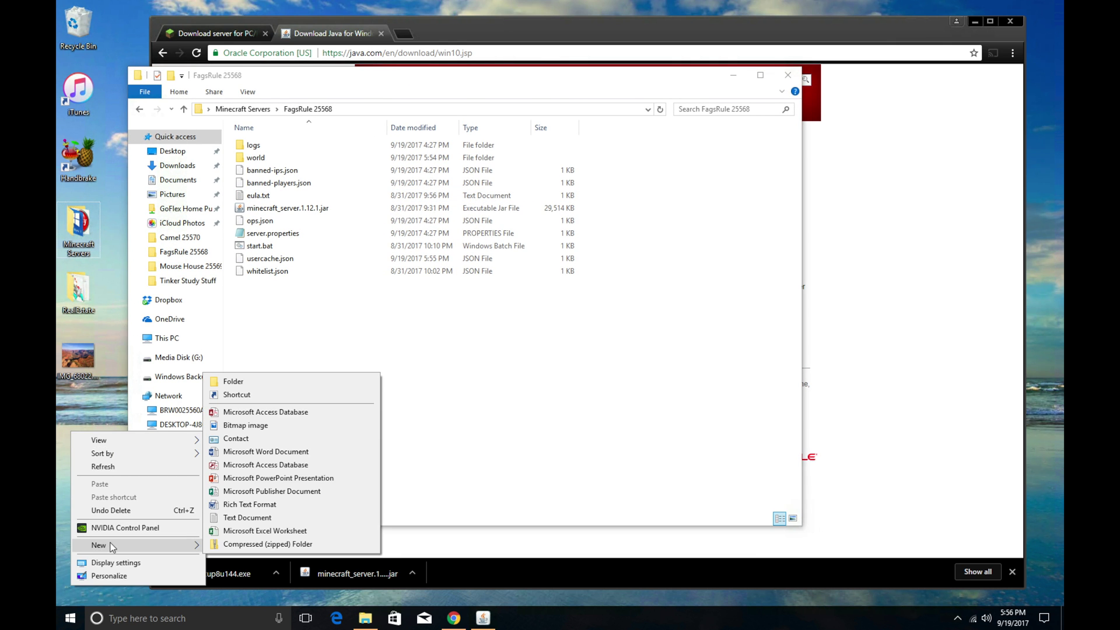
left_click(287, 380)
type("server backup")
key("Return")
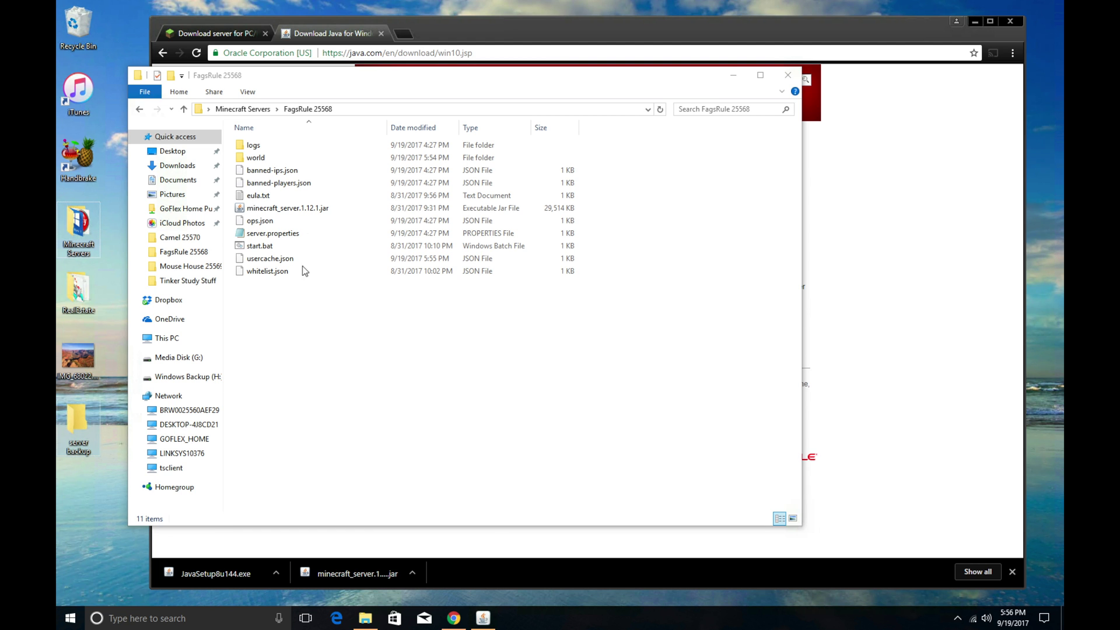
- Move the world folder, banned-ips.json and banned-players.json into server backup
left_click(275, 159)
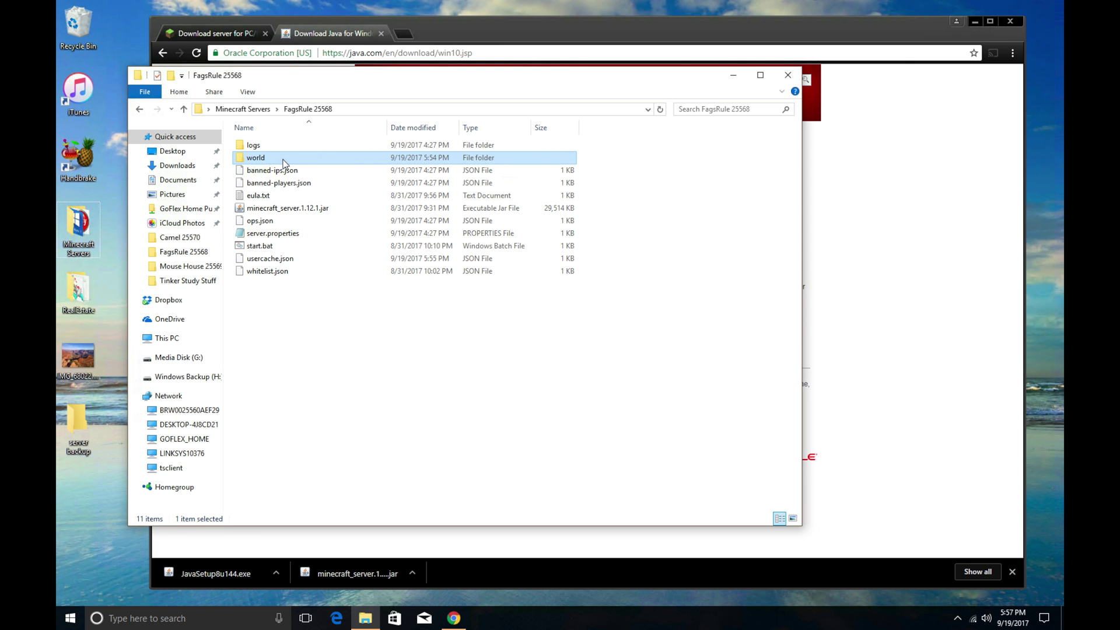
left_click_drag(290, 164, 80, 428)
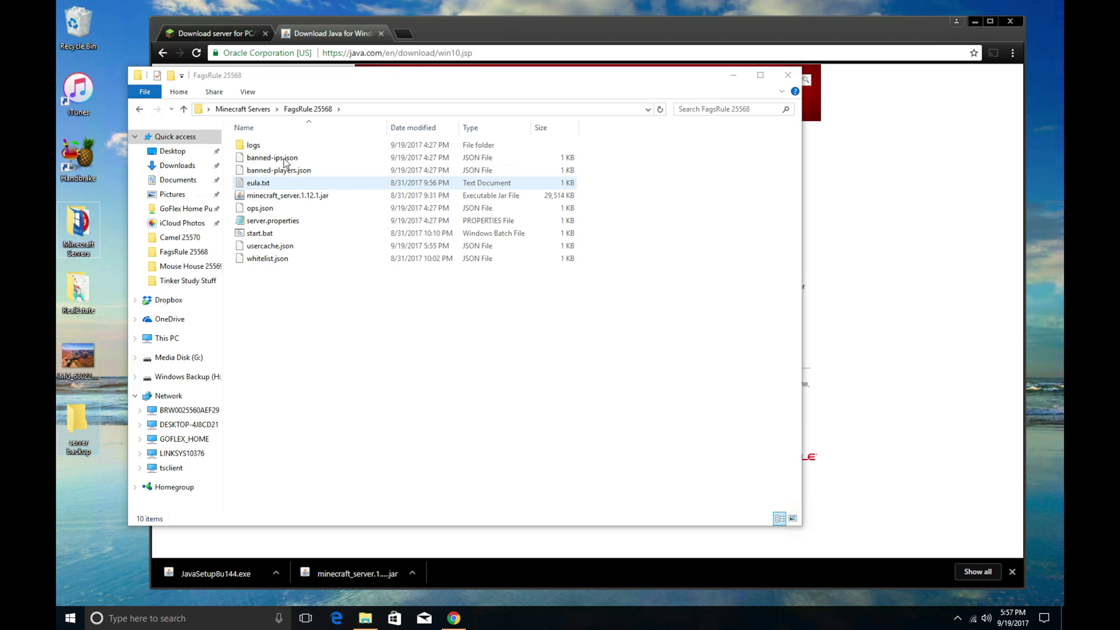
left_click(286, 164)
left_click_drag(286, 167, 86, 433)
left_click(316, 159)
left_click_drag(316, 160, 78, 425)
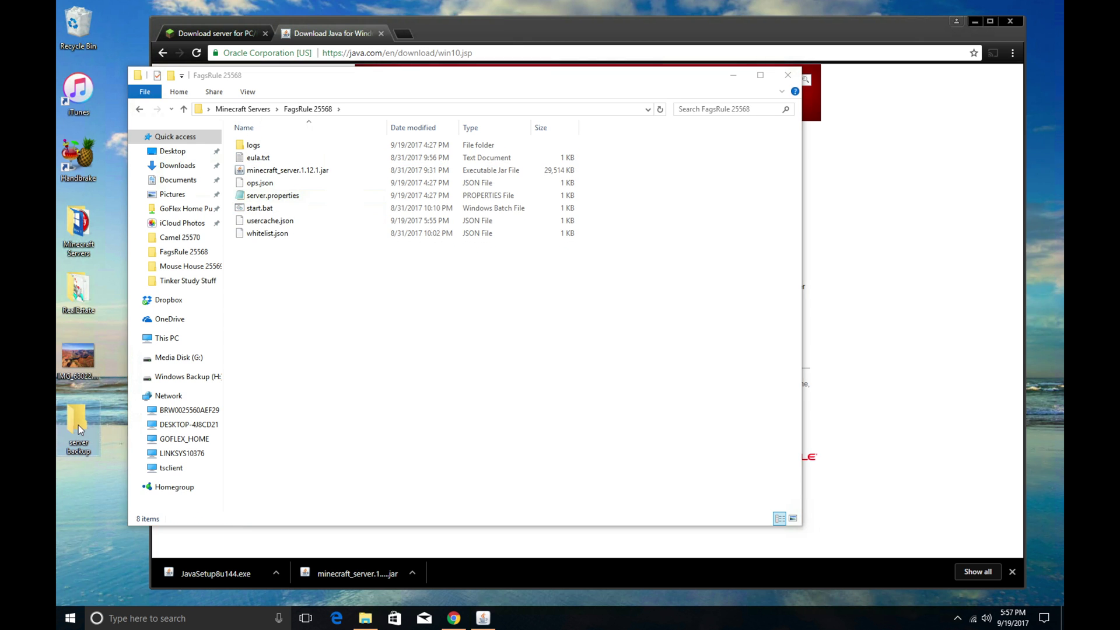
- Move ops.json, server.properties and all remaining files into server backup
left_click_drag(285, 185, 77, 436)
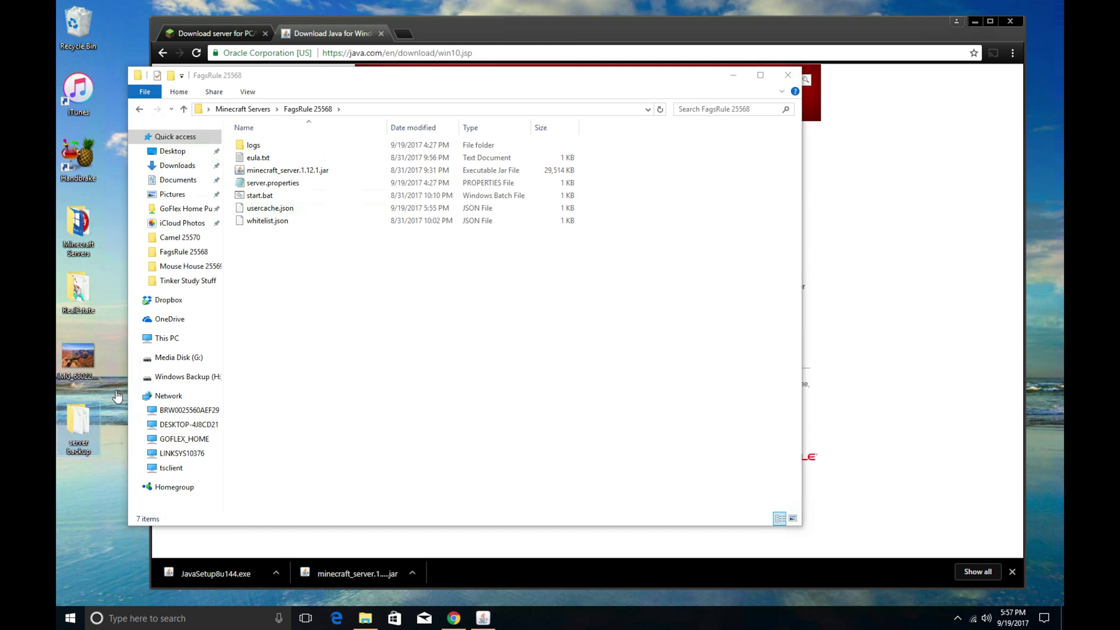
left_click_drag(303, 186, 71, 433)
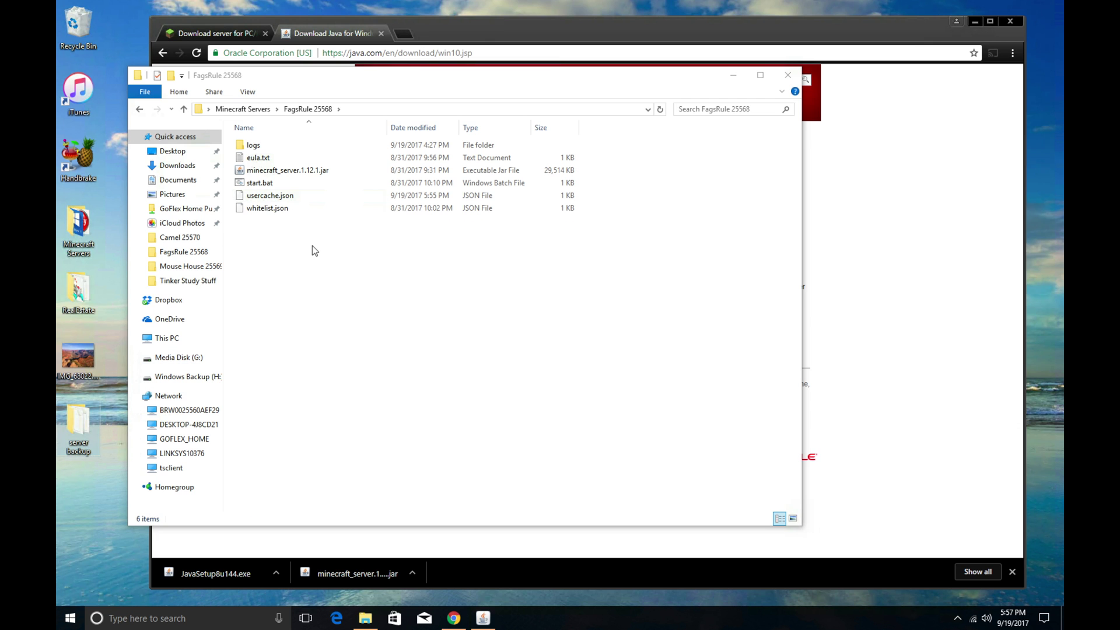
left_click_drag(292, 245, 78, 33)
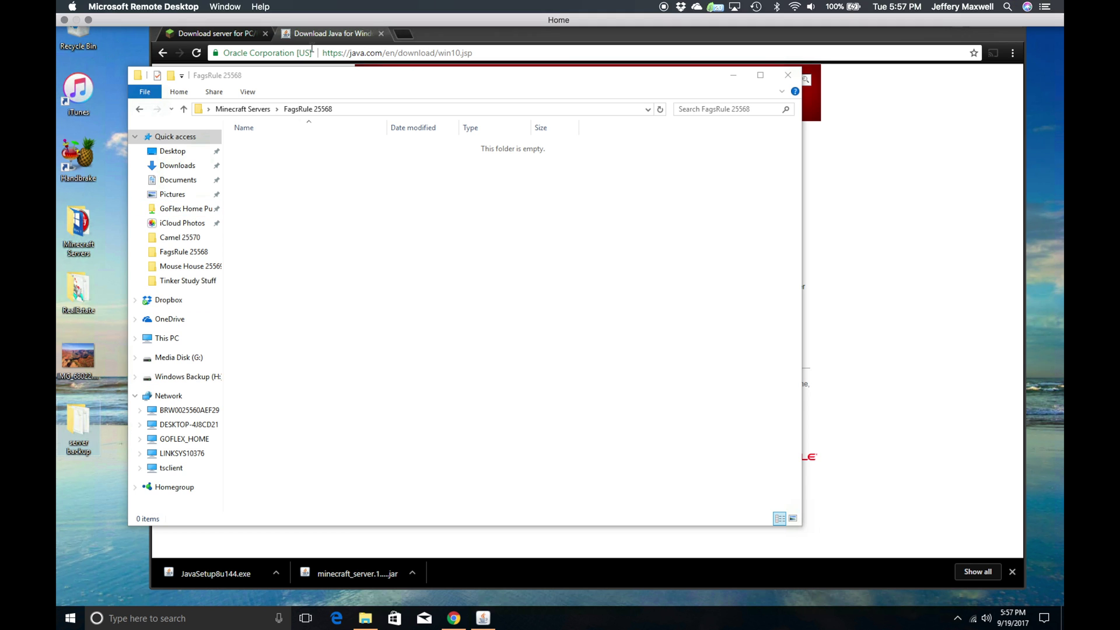
left_click(486, 620)
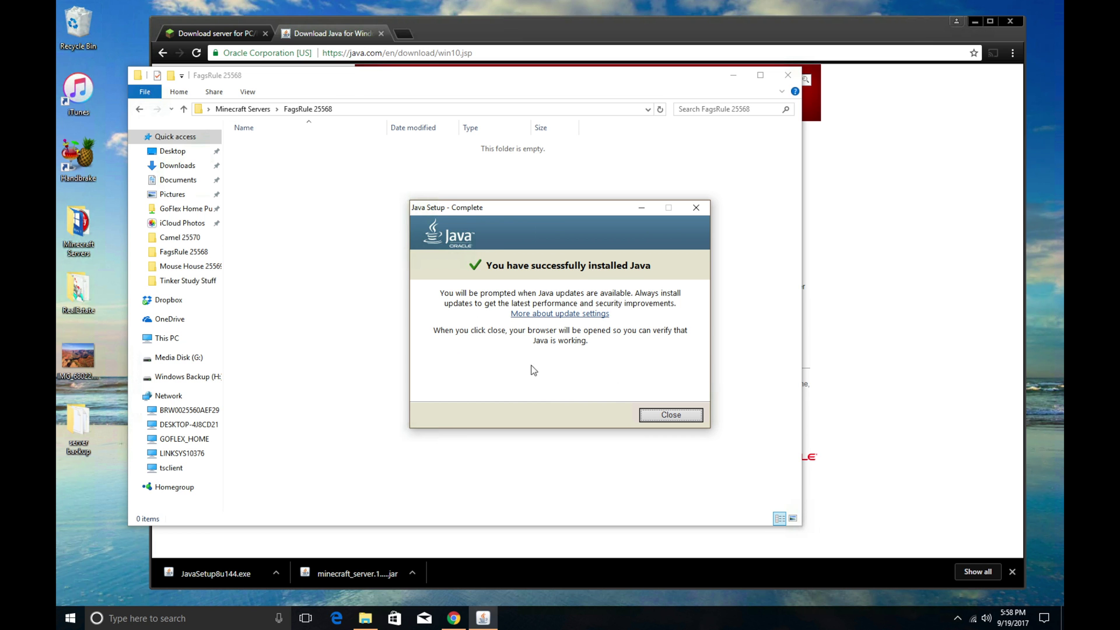
- Close the Java Setup complete dialog and the Verify Java Version page
left_click(669, 419)
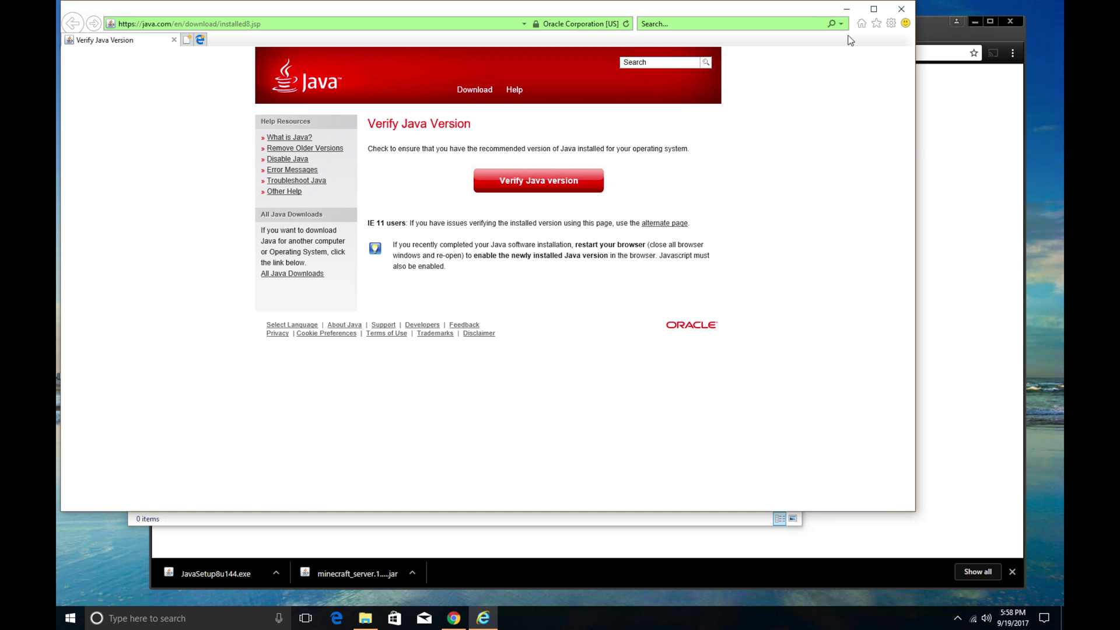
left_click(902, 11)
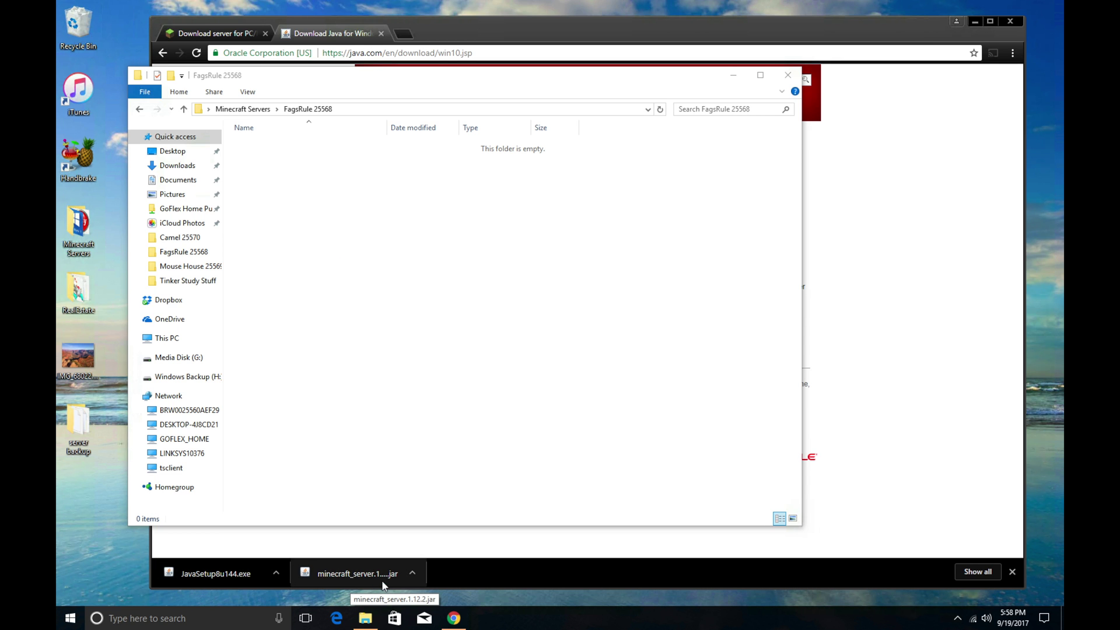
- Open Downloads in a new Explorer window and drag minecraft_server.1.12.2.jar into FagsRule 25568
left_click(69, 619)
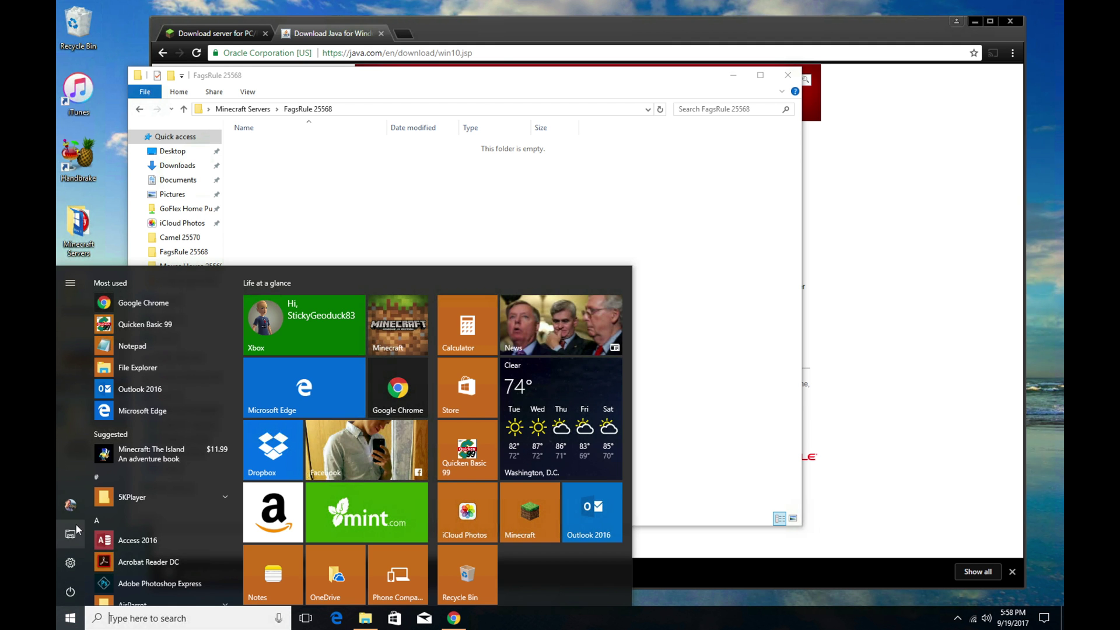
left_click(71, 531)
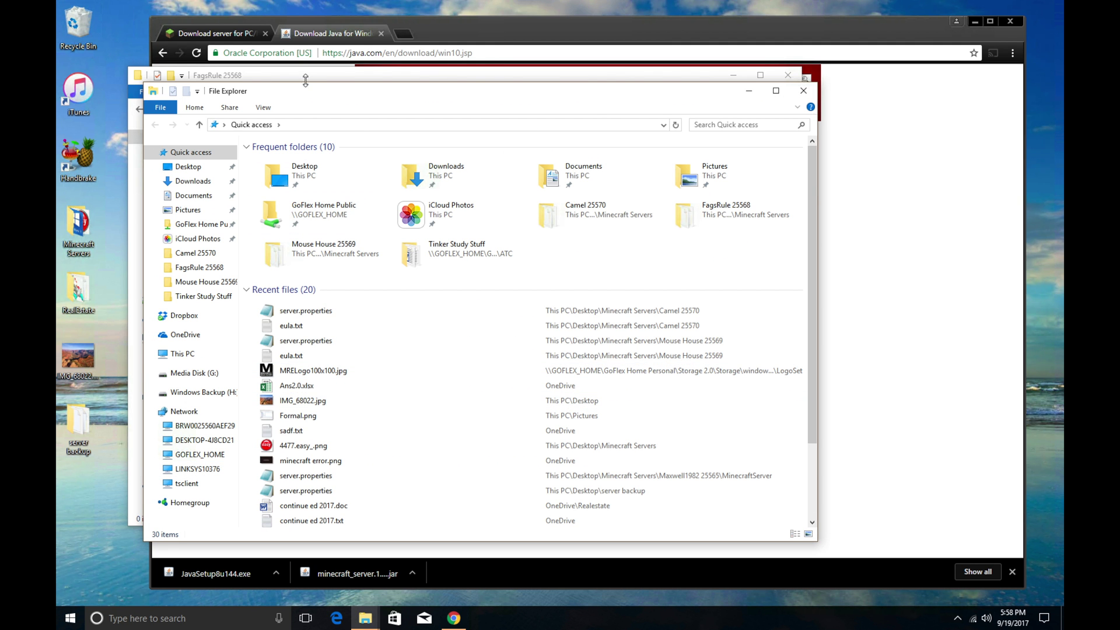
double_click(423, 166)
left_click_drag(294, 90, 631, 147)
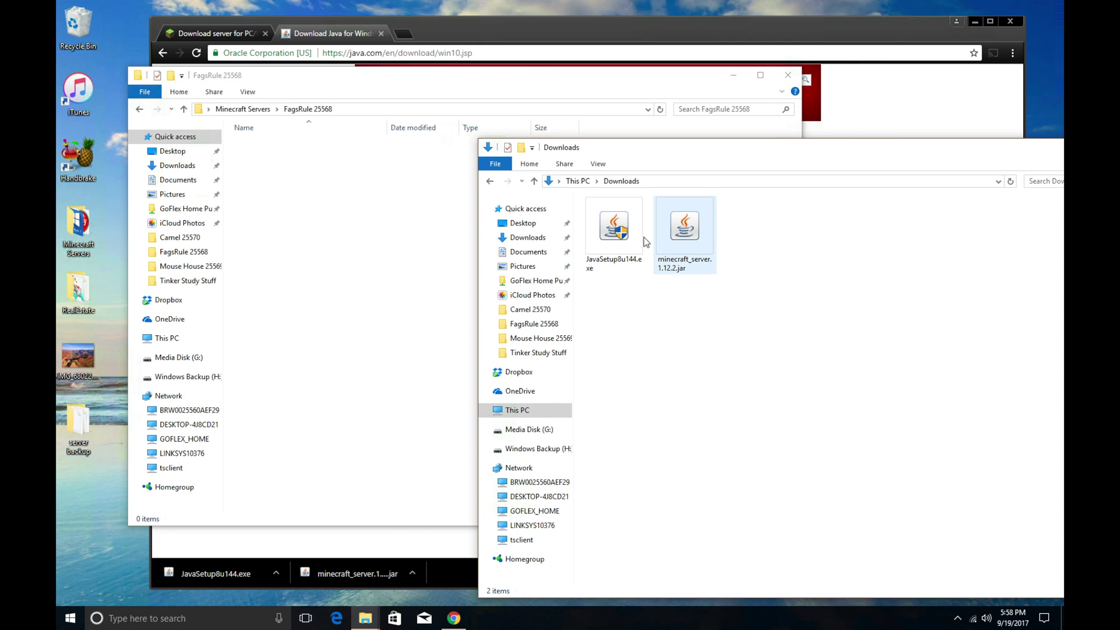
left_click_drag(698, 244, 328, 266)
left_click(896, 148)
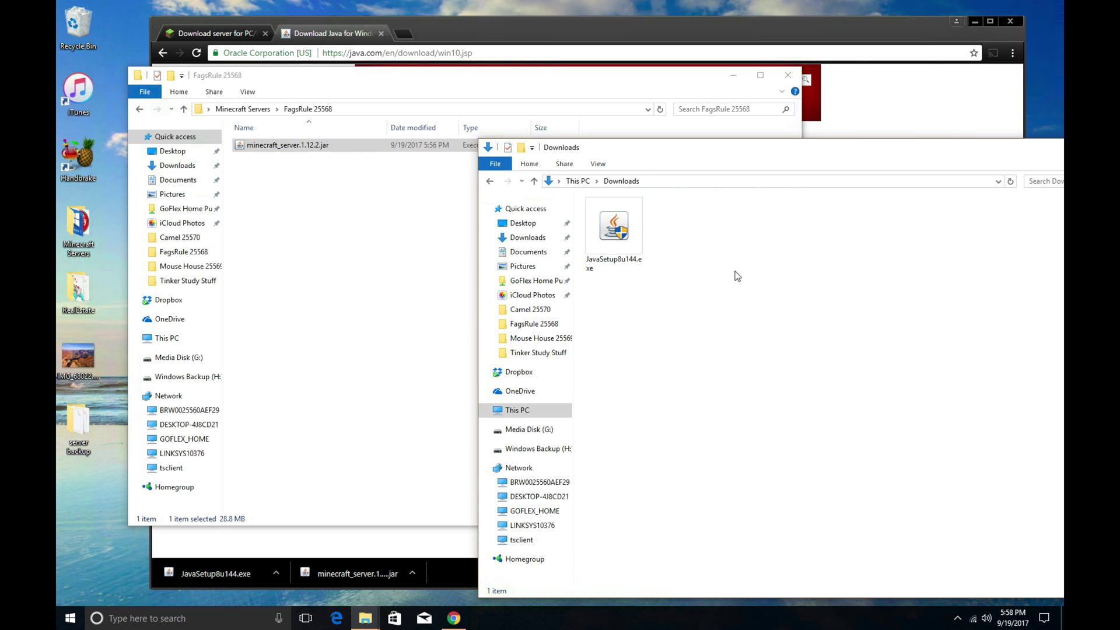
left_click(348, 241)
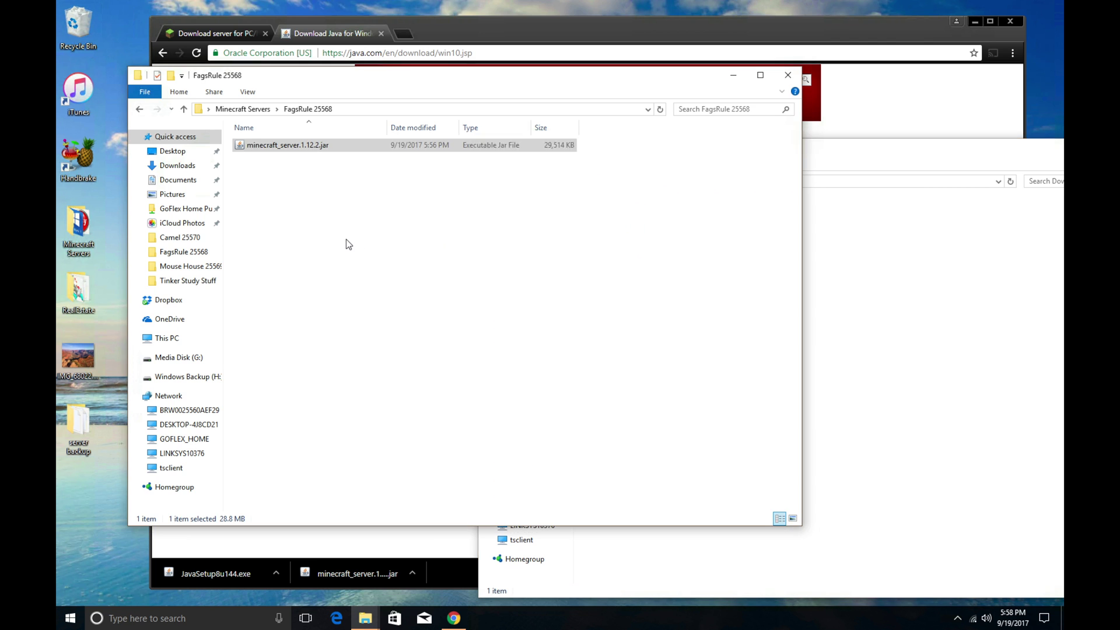
- Run the 1.12.2 jar once, then change eula=false to eula=True in eula.txt and save
double_click(338, 149)
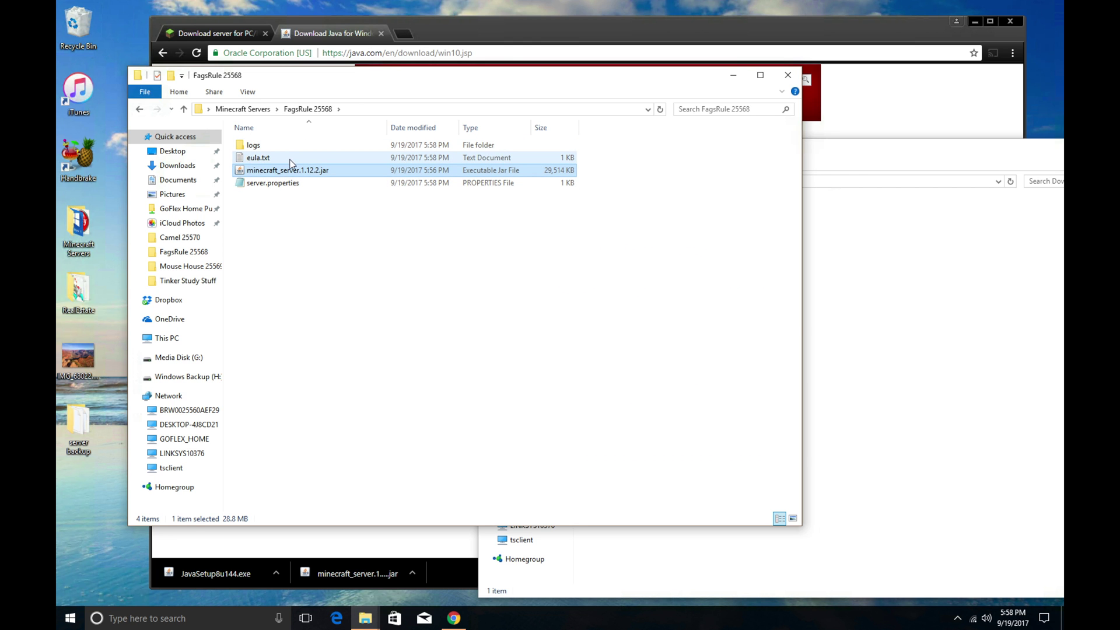
double_click(259, 157)
left_click(265, 367)
key("BackSpace")
key("BackSpace")
key("BackSpace")
key("BackSpace")
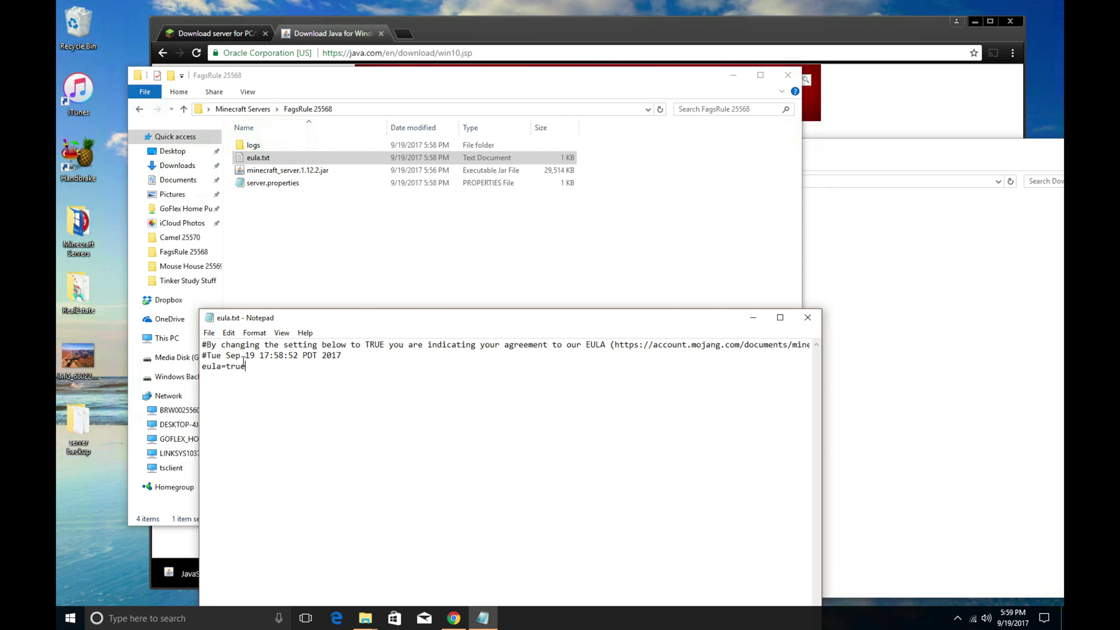
type("True")
left_click(209, 333)
left_click(233, 374)
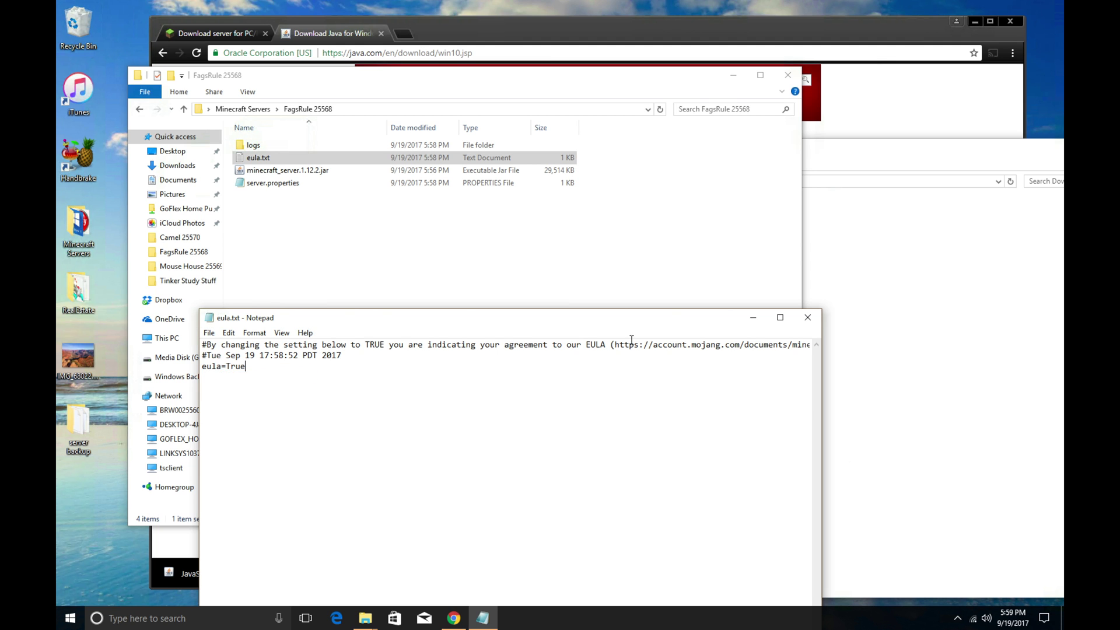
left_click(808, 317)
- Relaunch the server jar, then reopen eula.txt to confirm eula=True and save it again
double_click(342, 171)
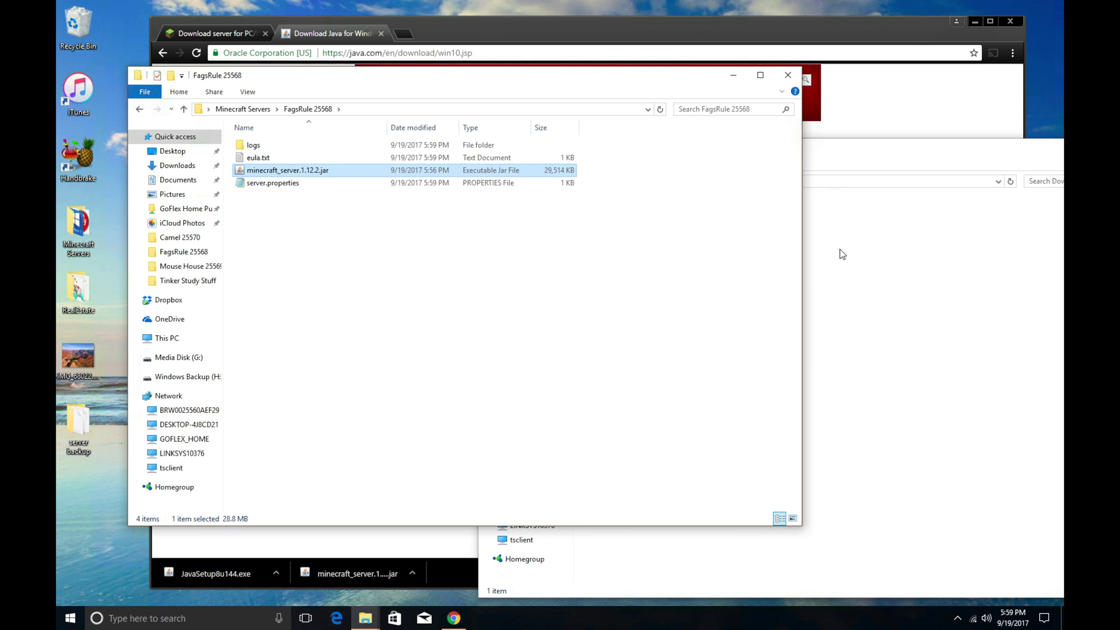
left_click(260, 160)
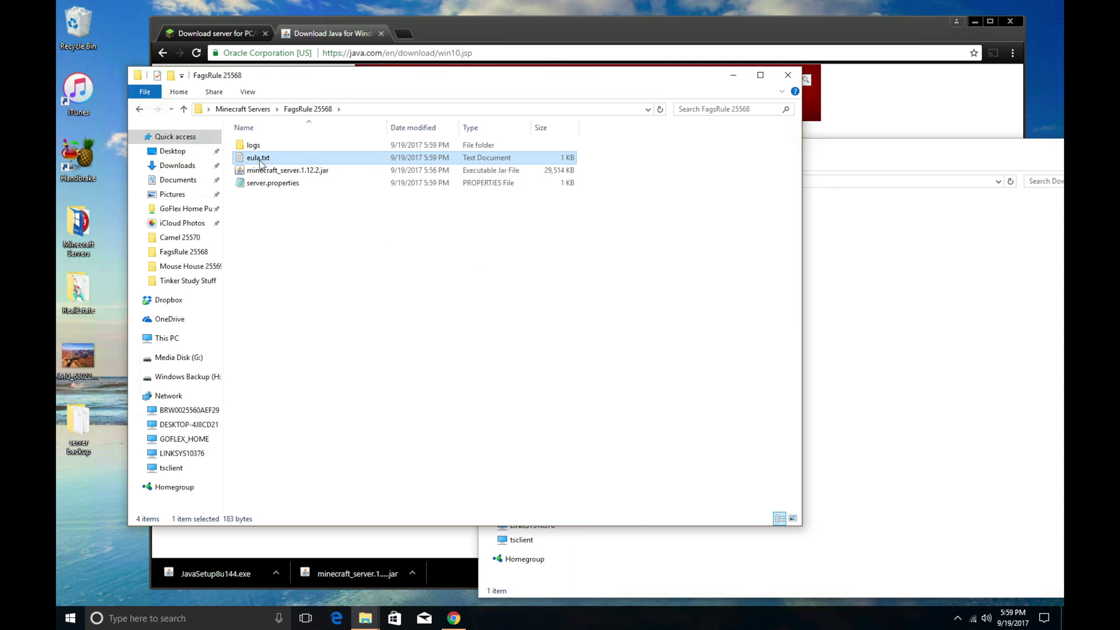
double_click(259, 160)
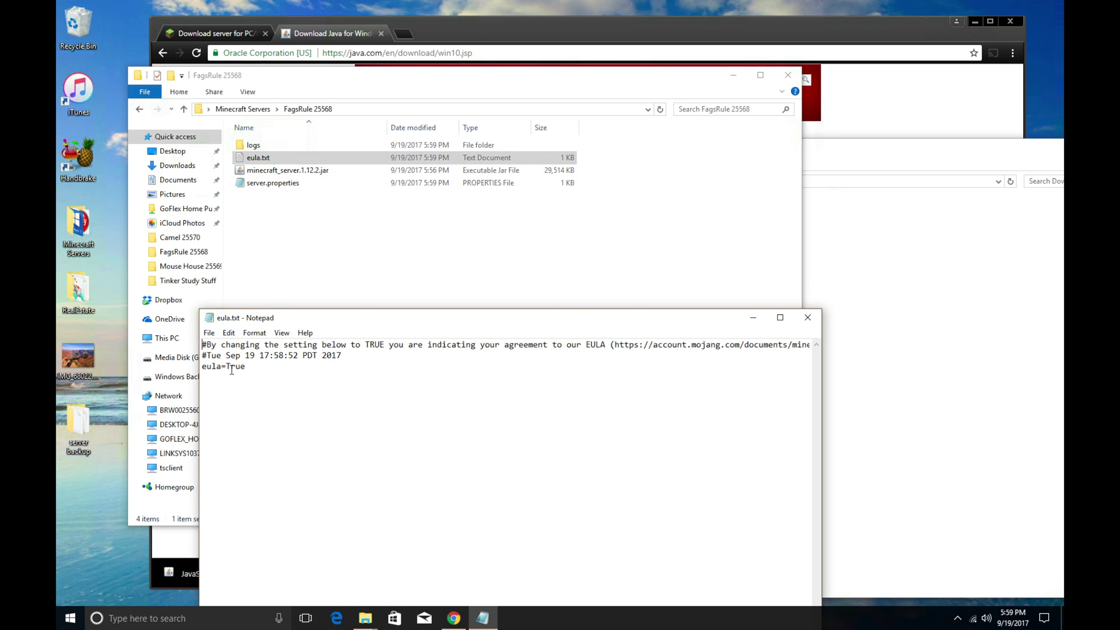
left_click(210, 334)
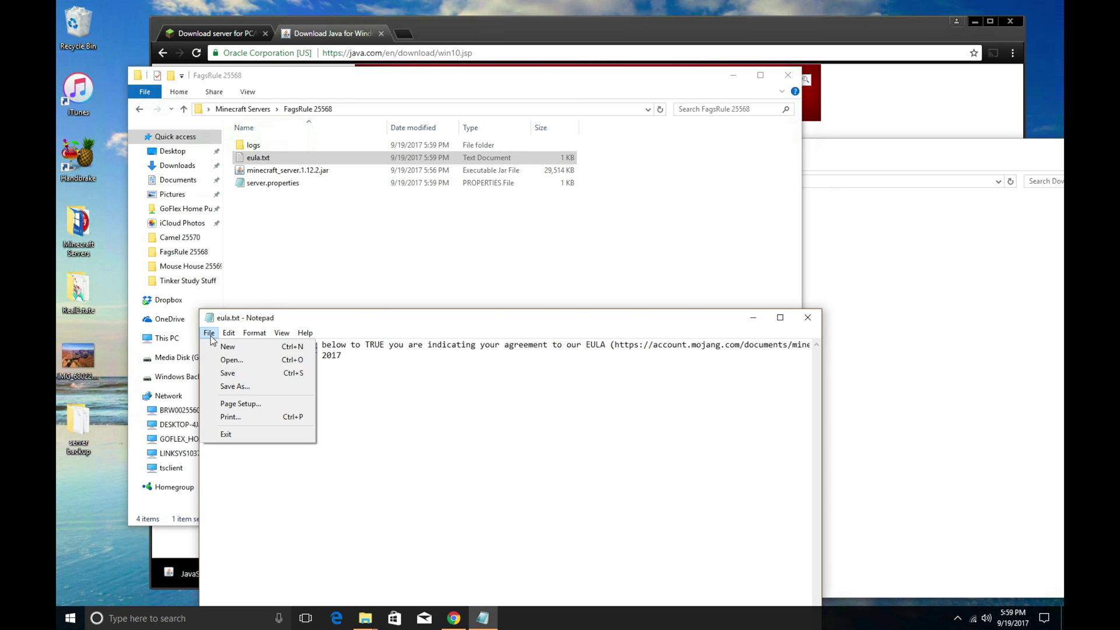
left_click(222, 372)
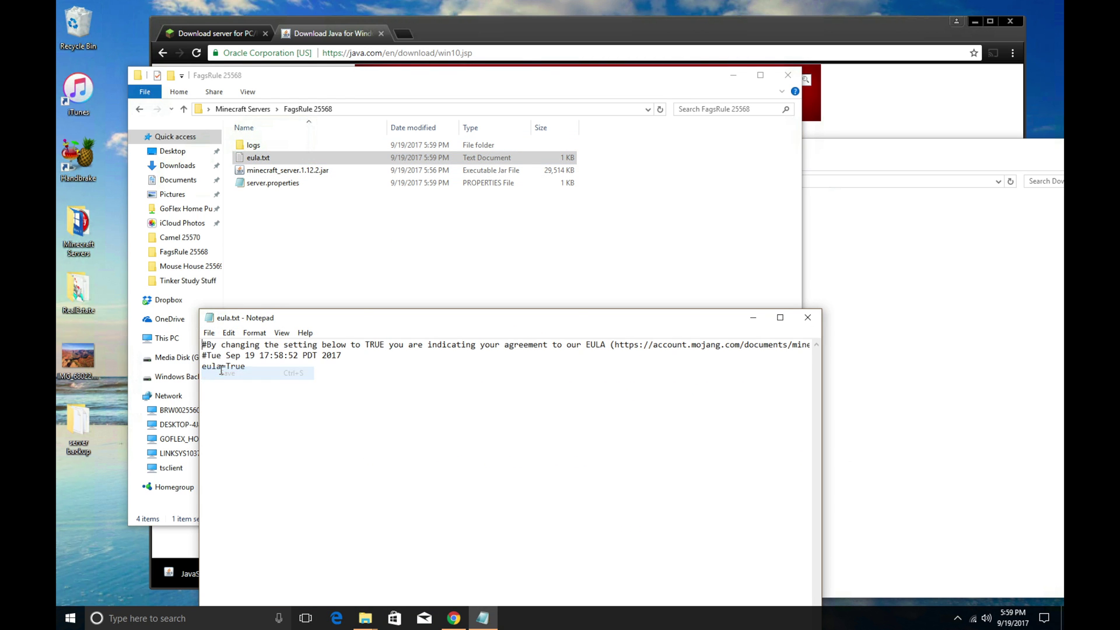
left_click(798, 320)
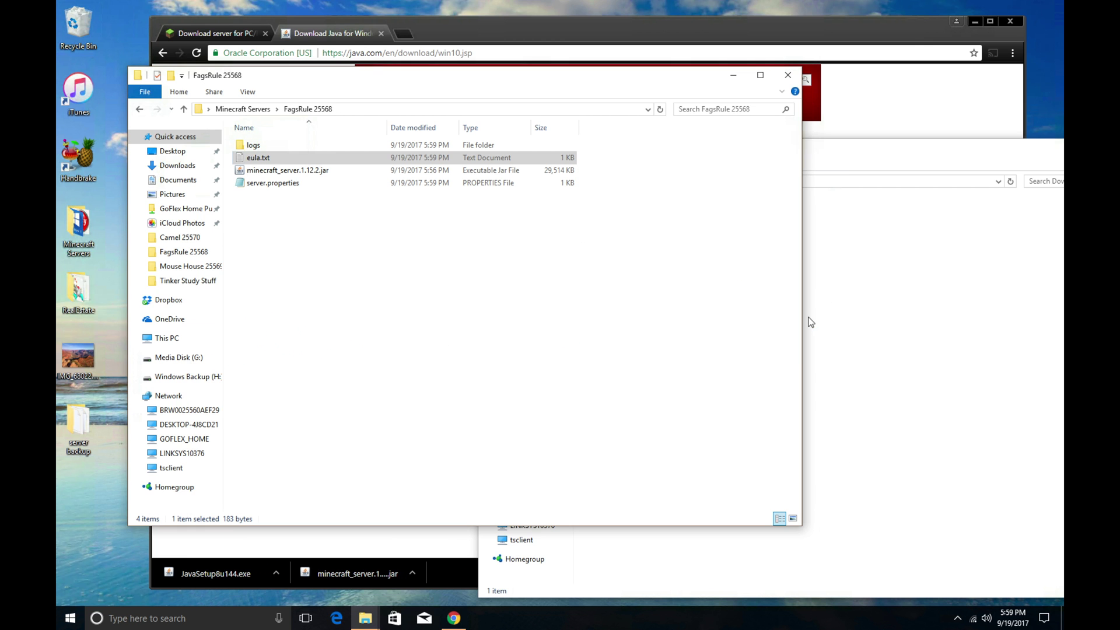
- Confirm server.properties keeps server-port=25568, save it, and relaunch the 1.12.2 server jar
double_click(286, 185)
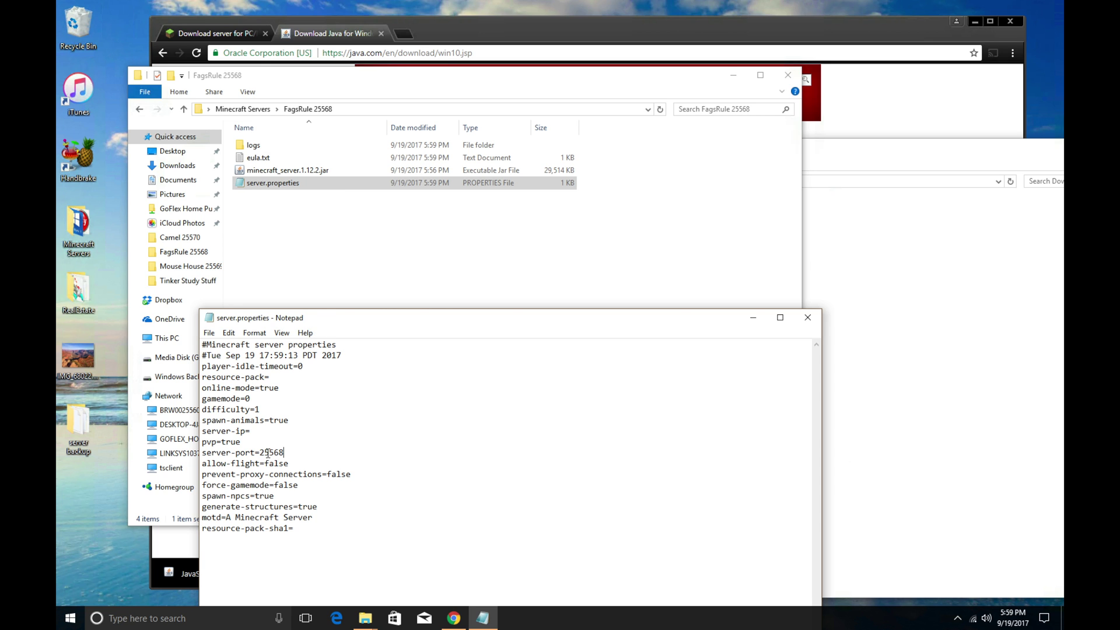
left_click(209, 334)
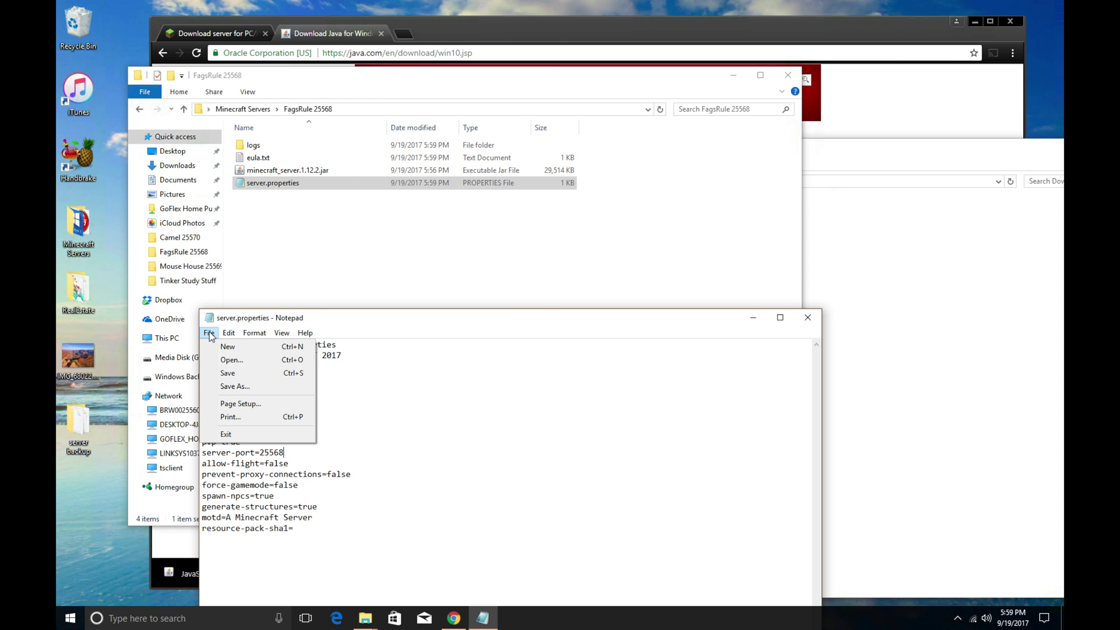
left_click(236, 373)
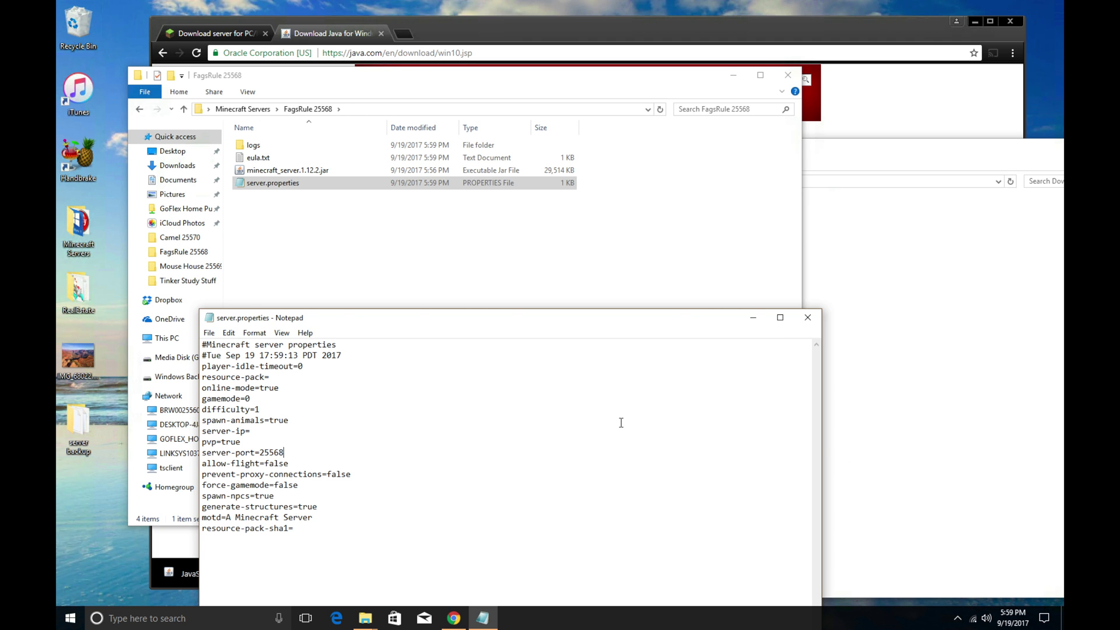
left_click(808, 317)
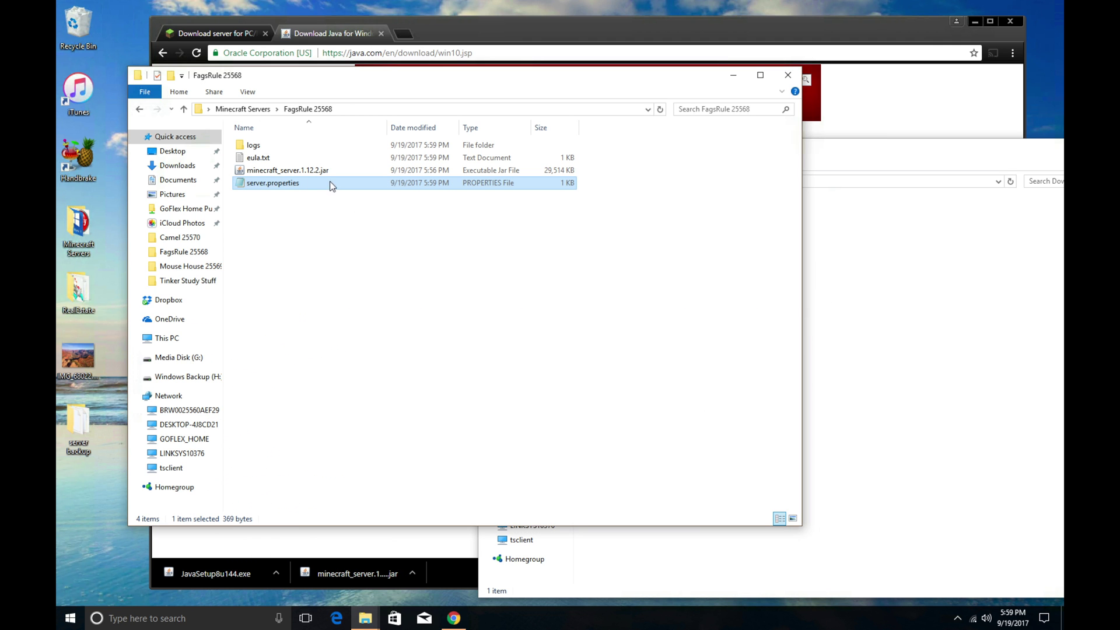
double_click(328, 170)
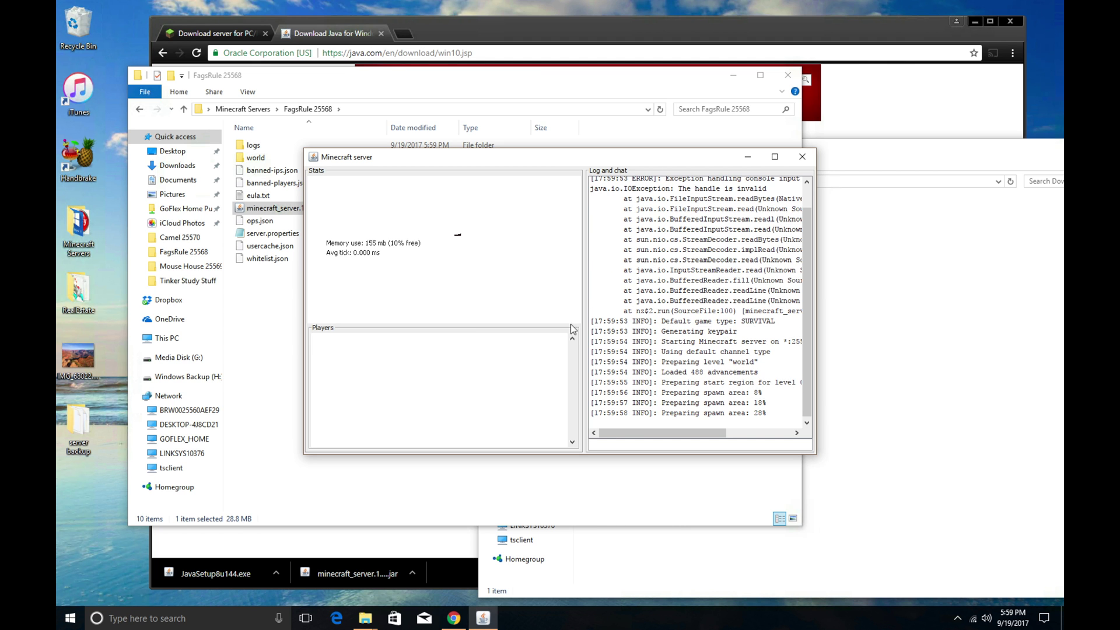
- Stop the server and move the five server backup items into FagsRule 25568, replacing existing files
left_click(802, 157)
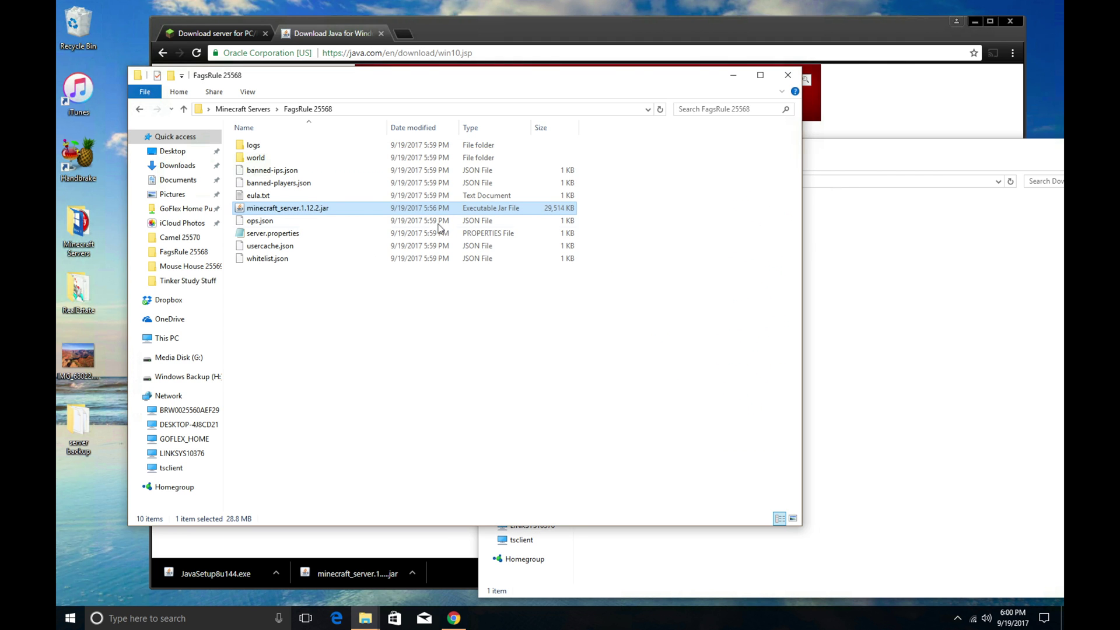
double_click(85, 430)
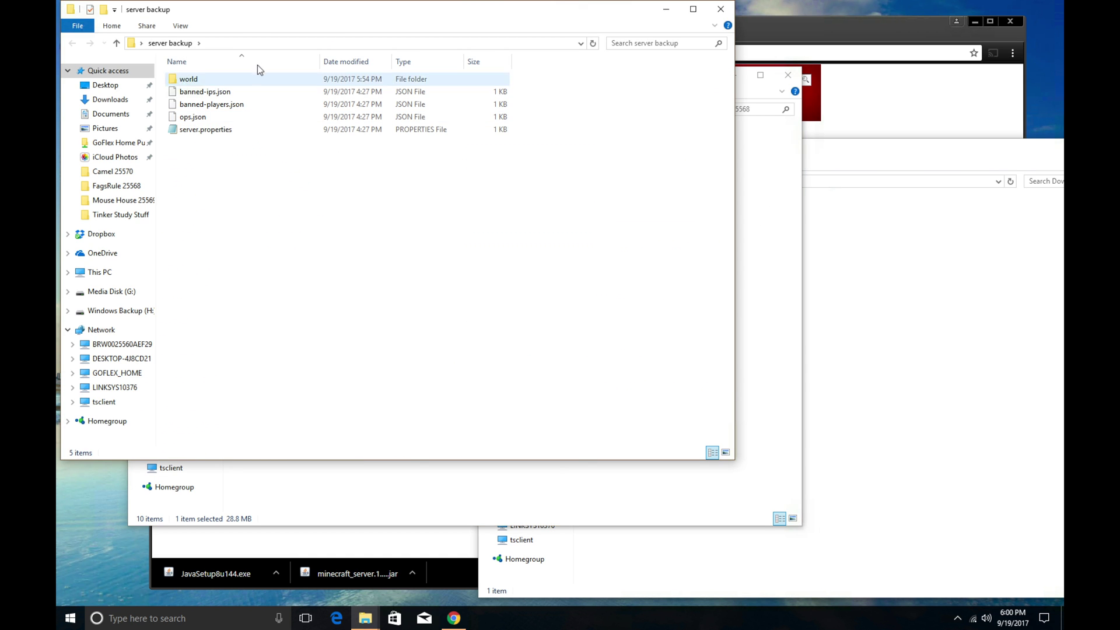
left_click_drag(225, 10, 714, 260)
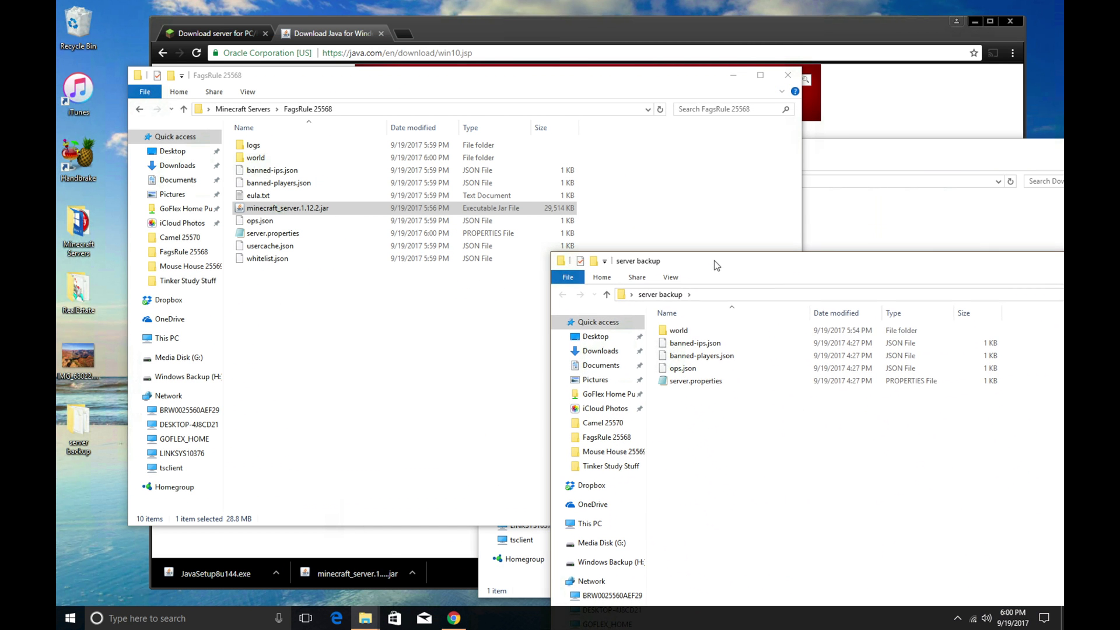
left_click_drag(724, 388, 284, 319)
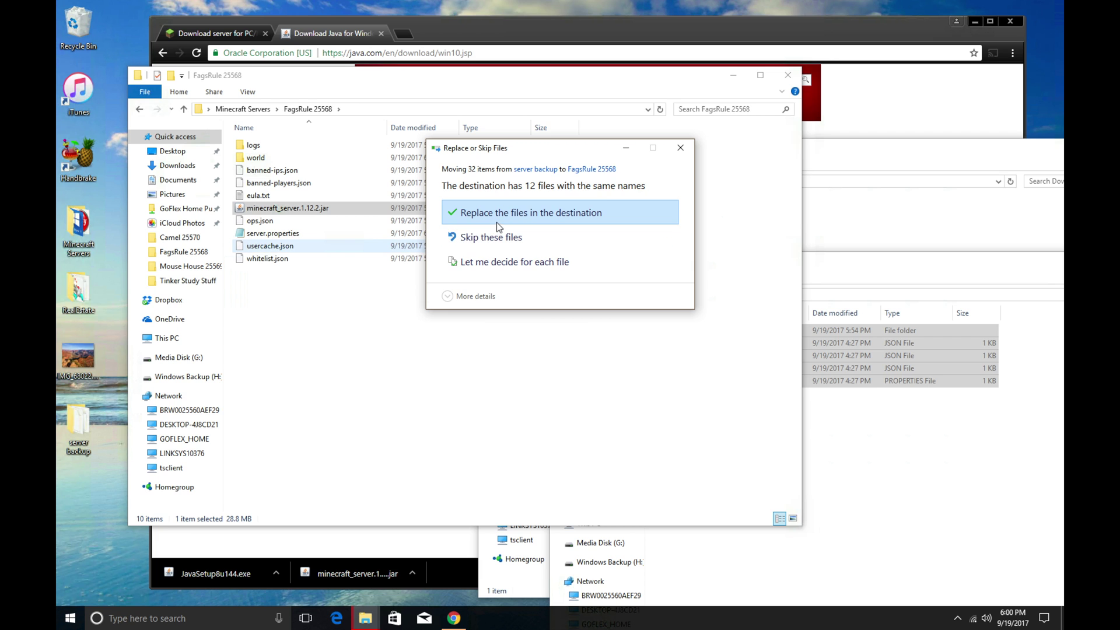
left_click(548, 216)
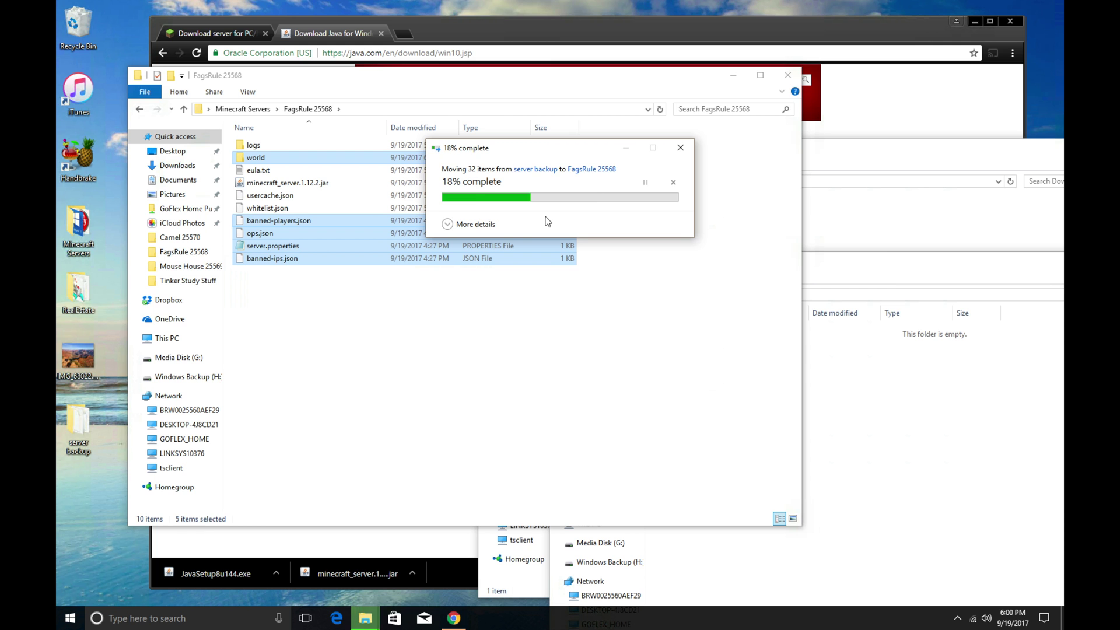
left_click(367, 319)
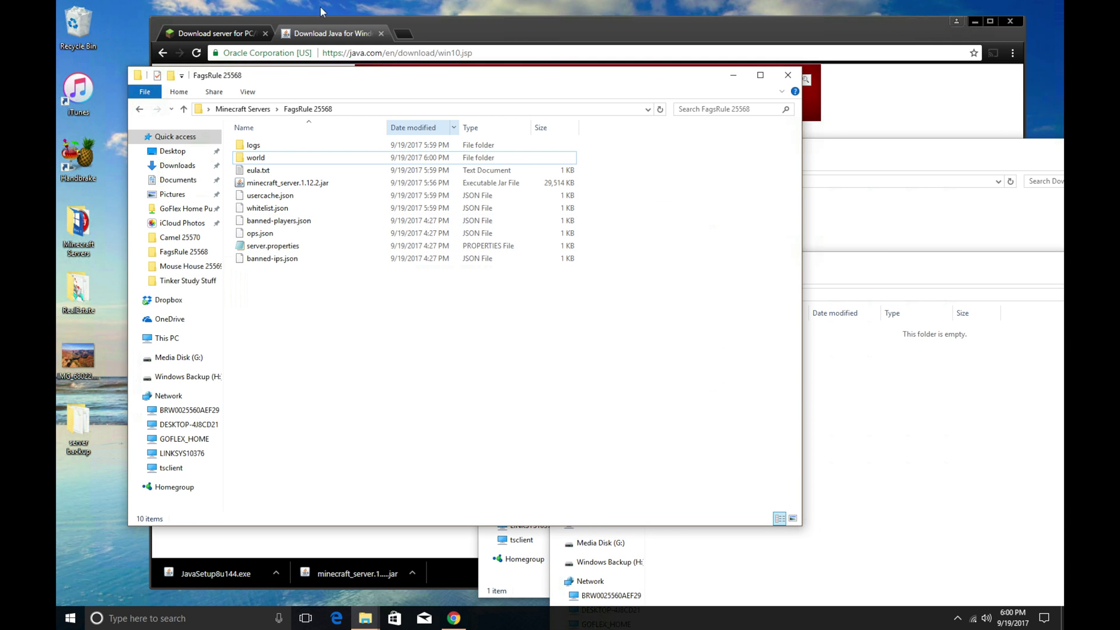
- Copy the java launch command from the Minecraft server download page in Chrome
left_click(223, 20)
left_click(224, 26)
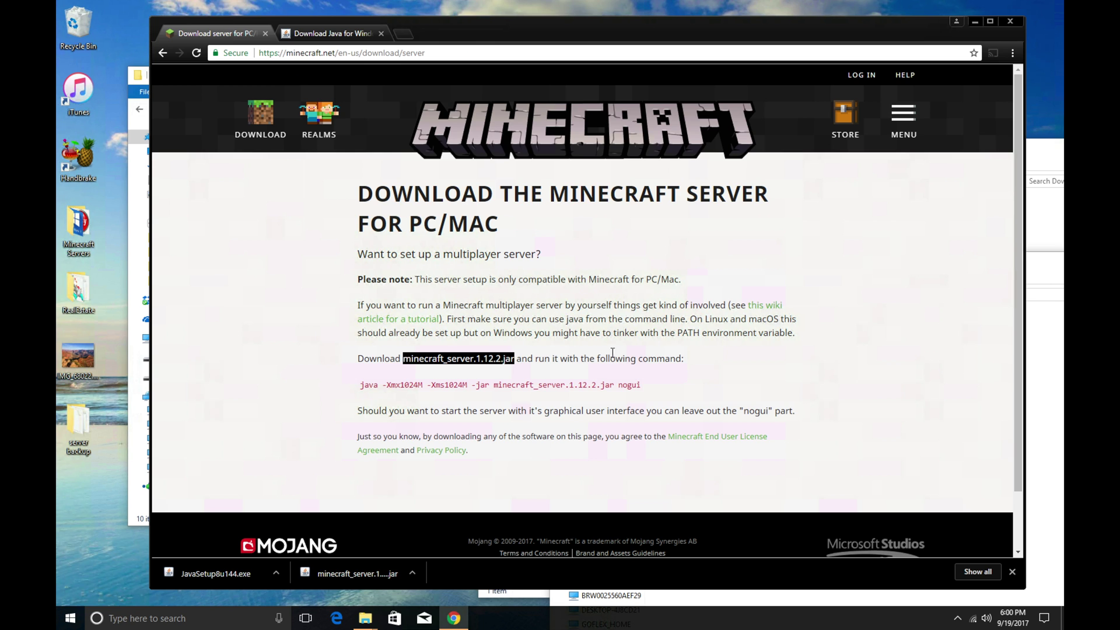
left_click_drag(641, 384, 362, 384)
right_click(373, 385)
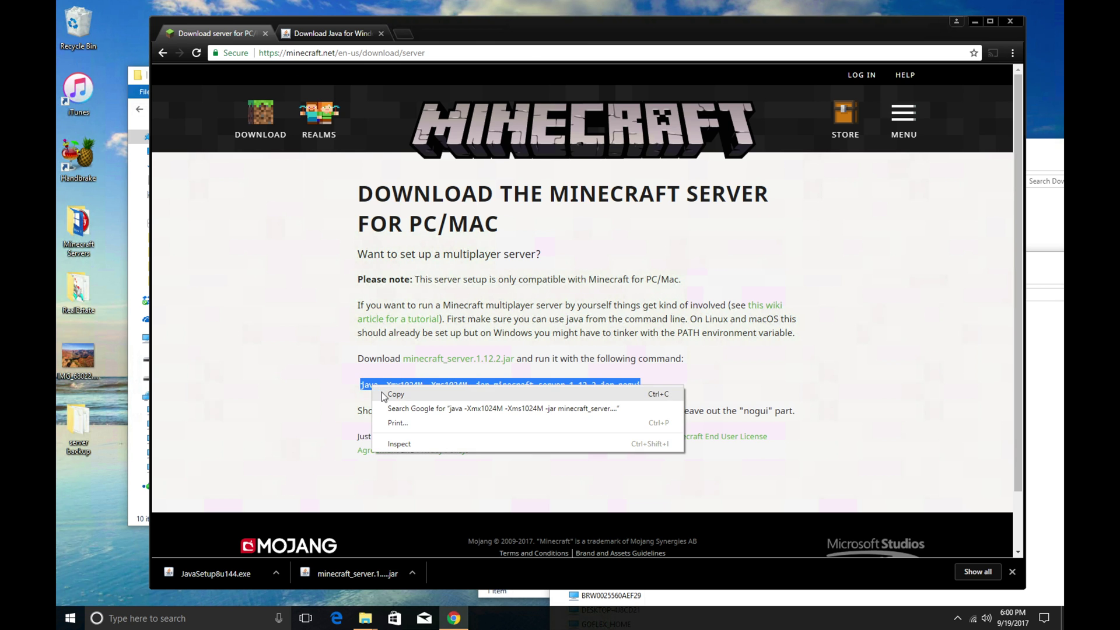
left_click(383, 391)
left_click(975, 21)
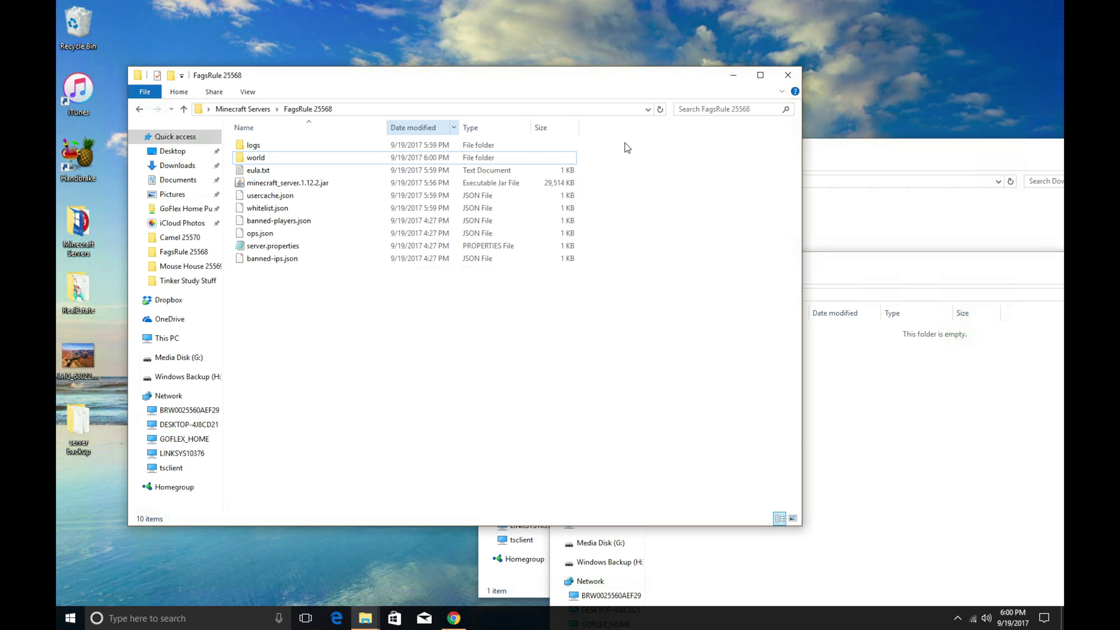
- Create a new text document in FagsRule 25568 renamed Start.bat, accepting the extension change
right_click(299, 366)
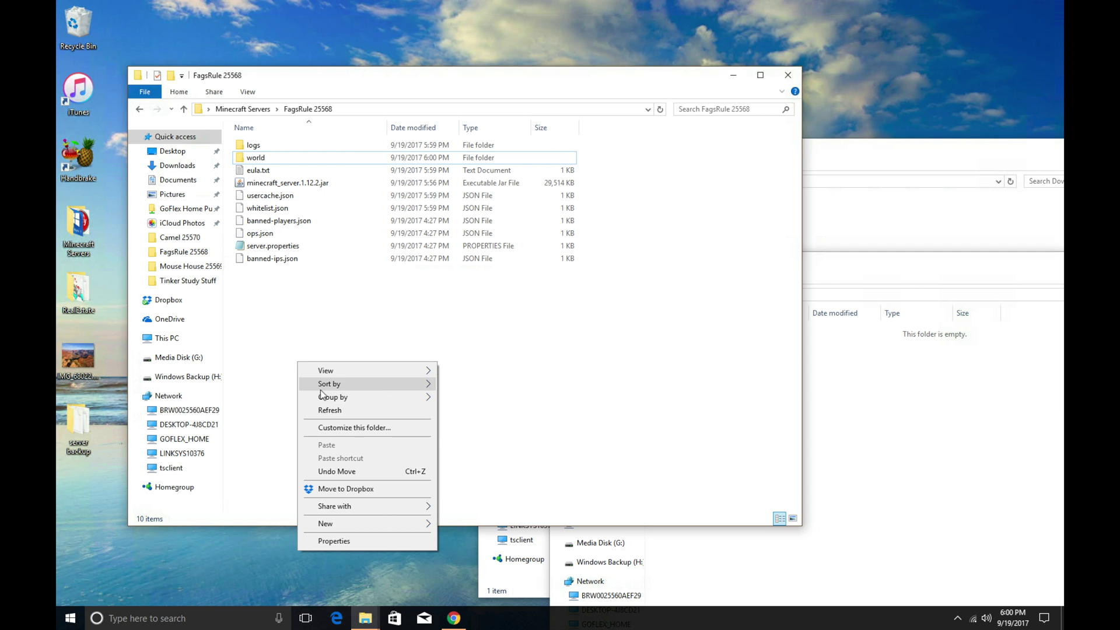
mouse_move(383, 524)
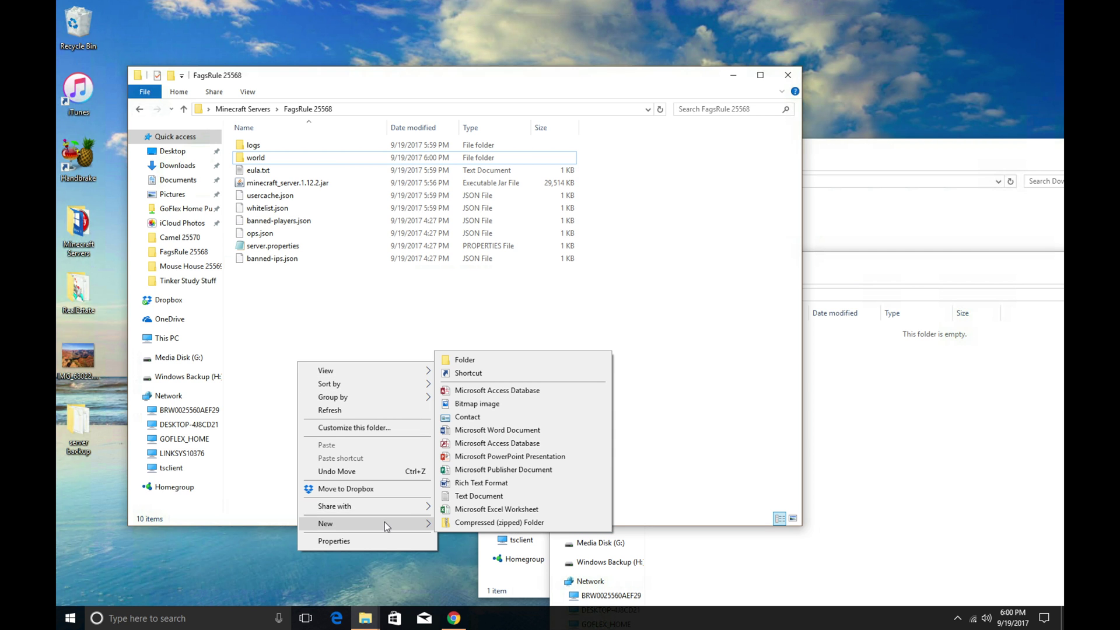
left_click(491, 497)
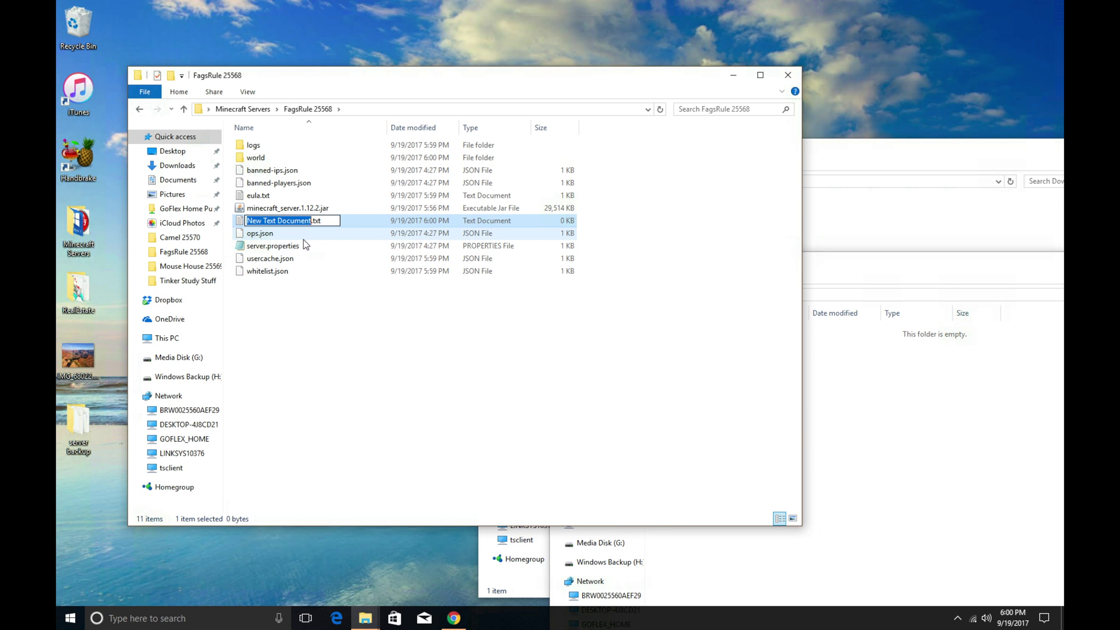
type("Start")
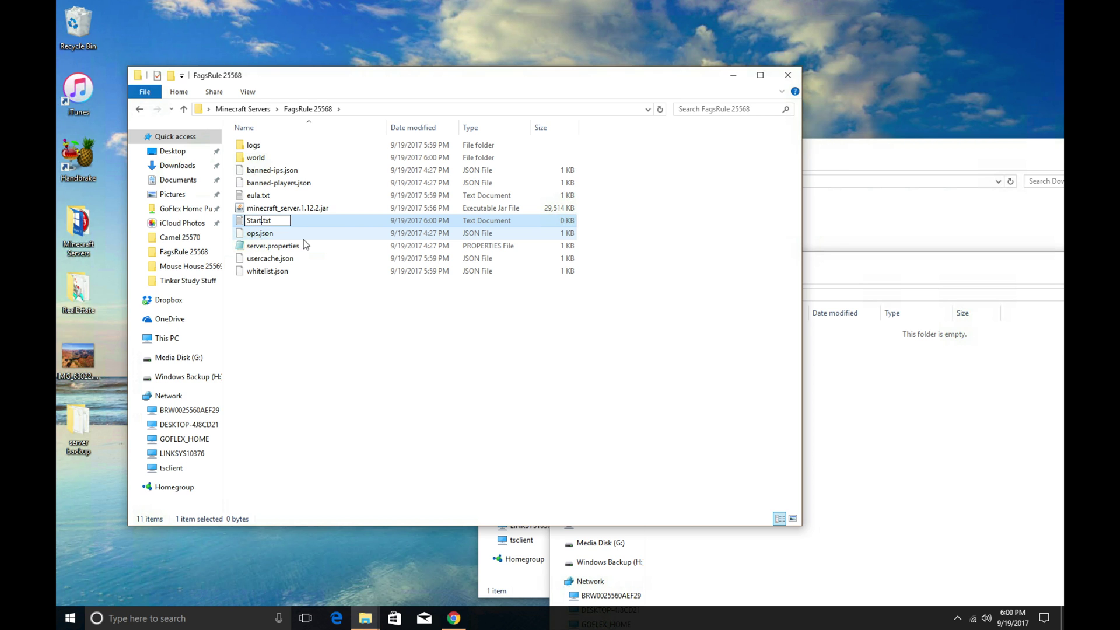
type(".bat")
key("Right")
key("Right")
key("Return")
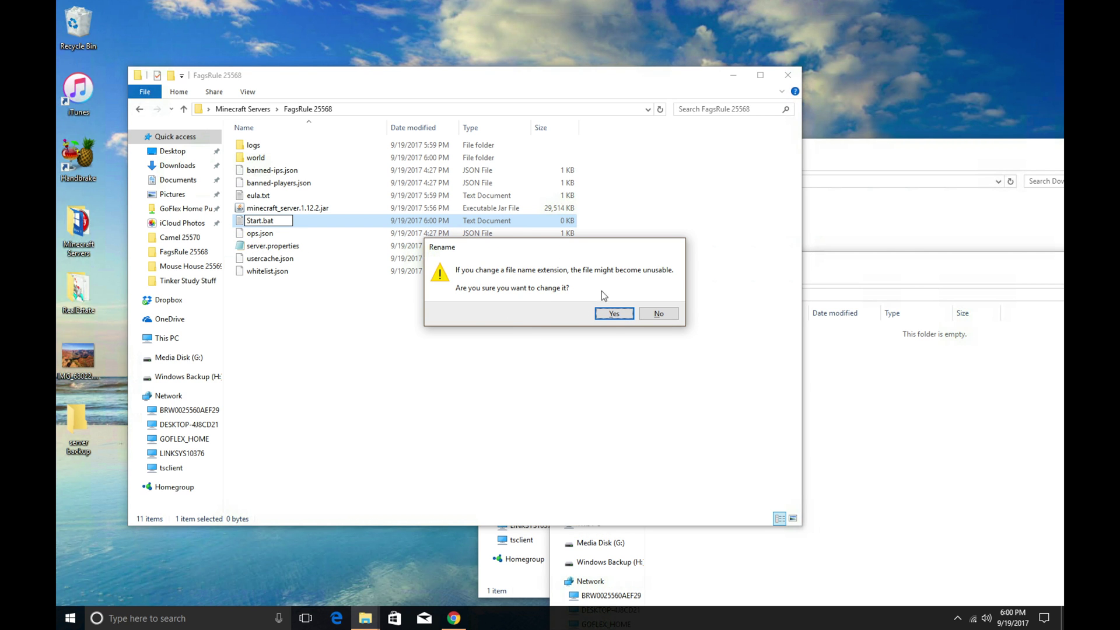
left_click(612, 314)
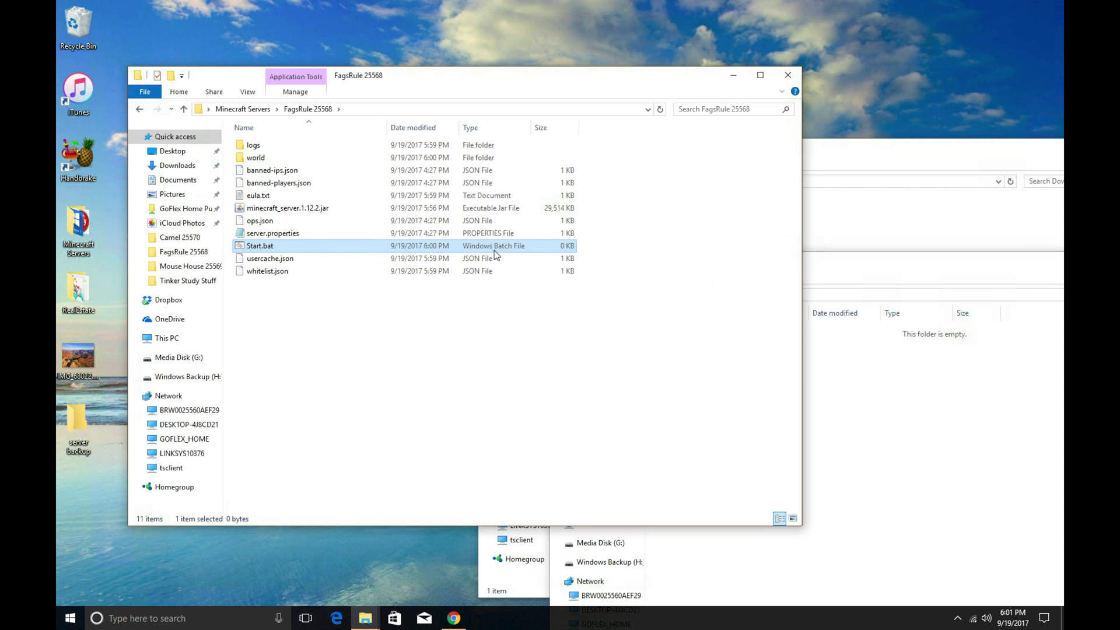
right_click(281, 248)
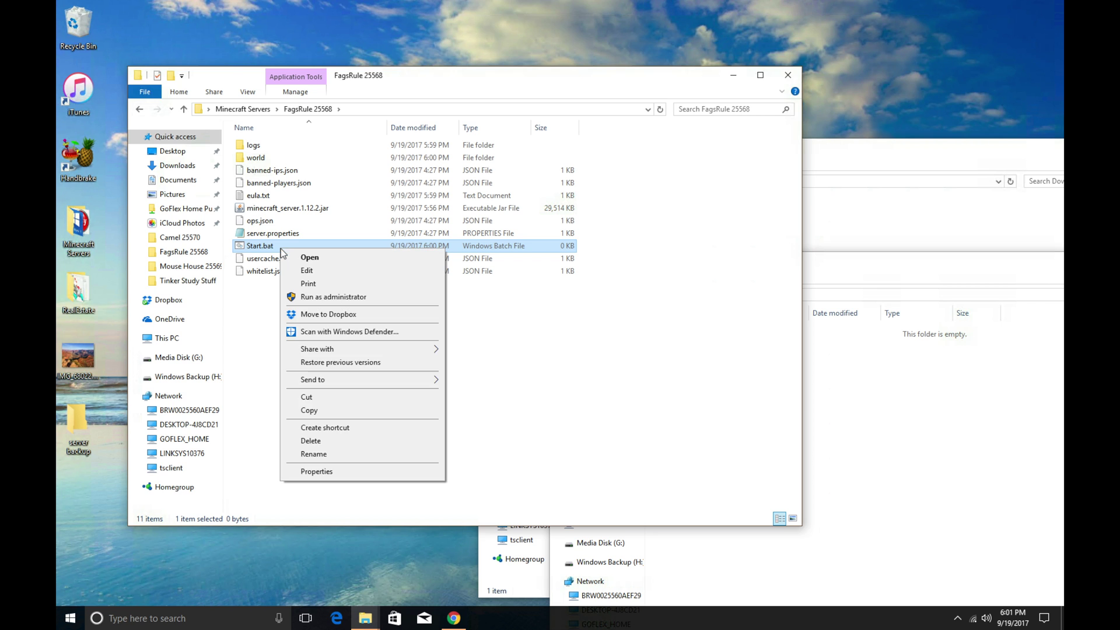
- Paste the java -Xmx1024M -Xms1024M -jar minecraft_server.1.12.2.jar nogui command into Start.bat
left_click(289, 270)
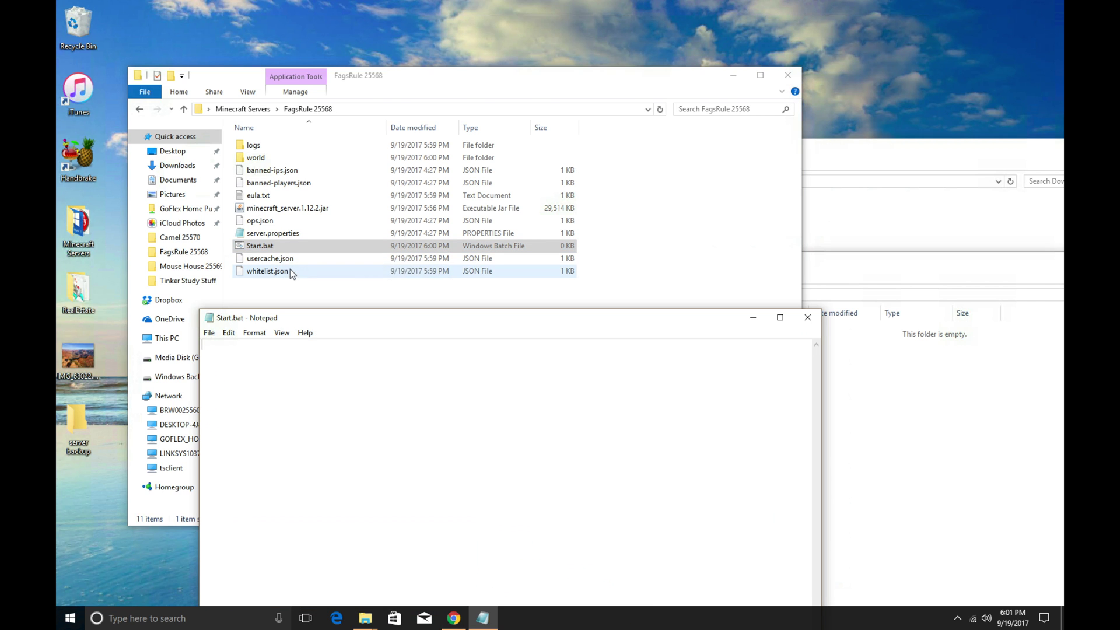
right_click(266, 350)
left_click(313, 402)
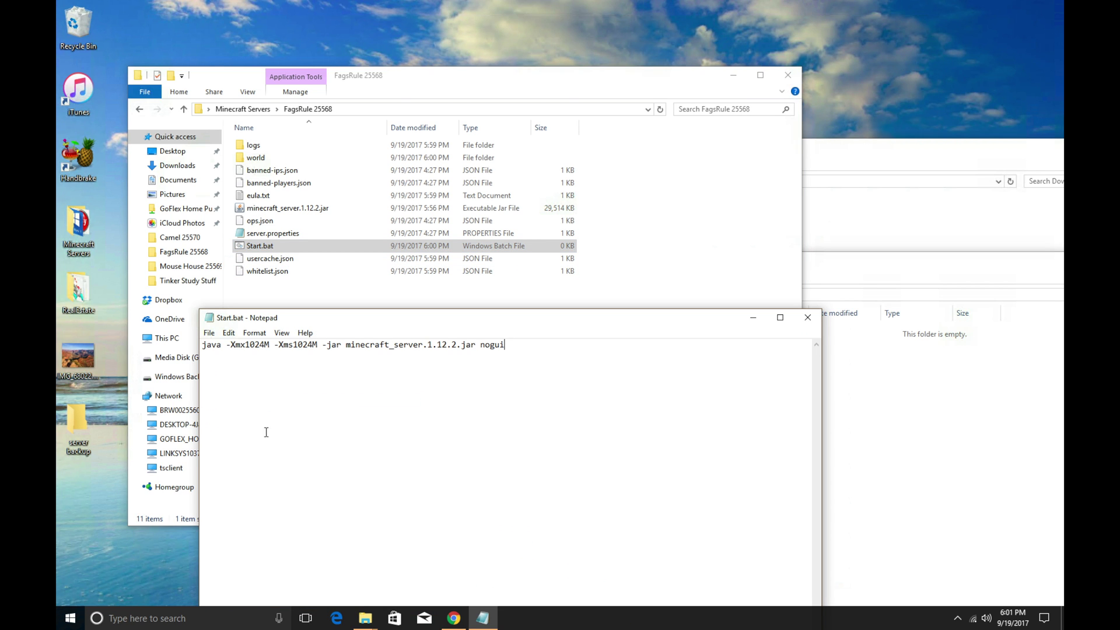
left_click(454, 618)
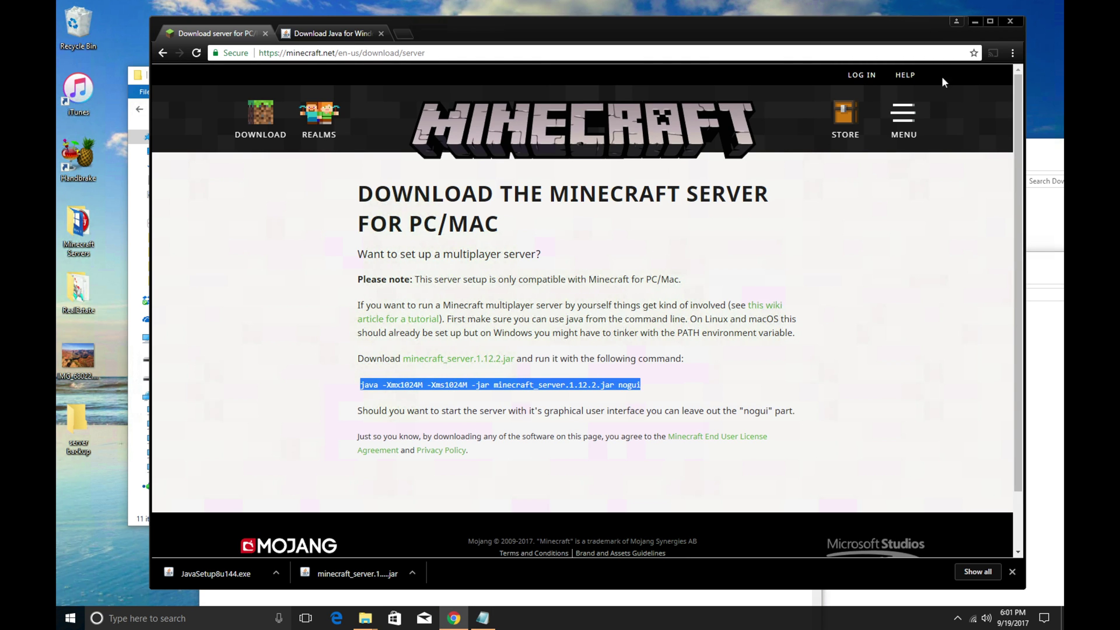
left_click(975, 20)
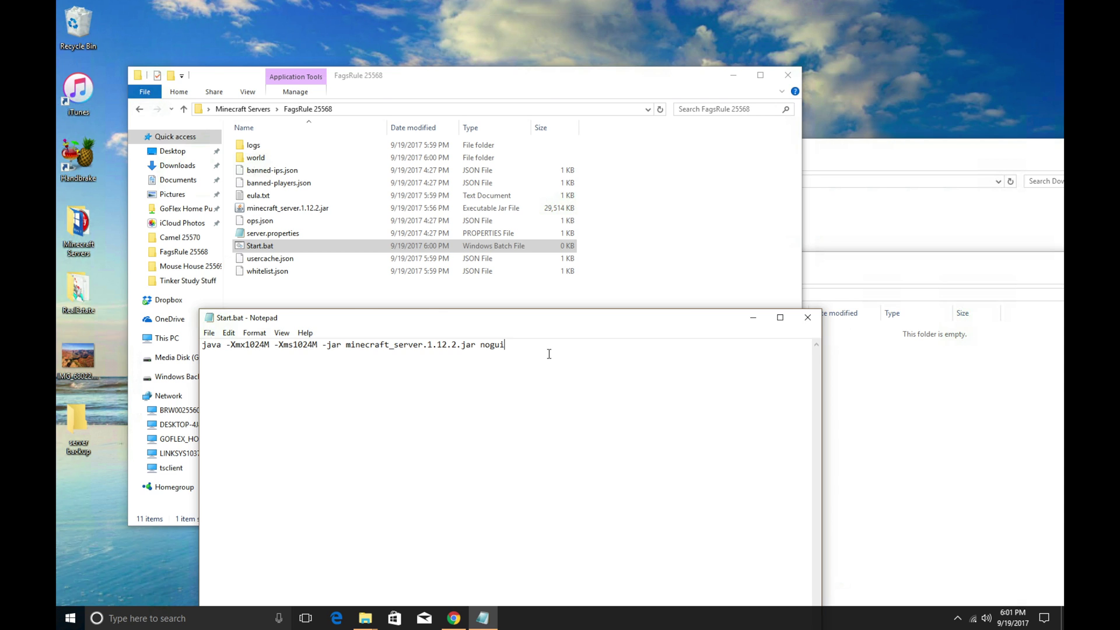
- Save Start.bat, close Notepad, and run Start.bat to launch the server
left_click(206, 333)
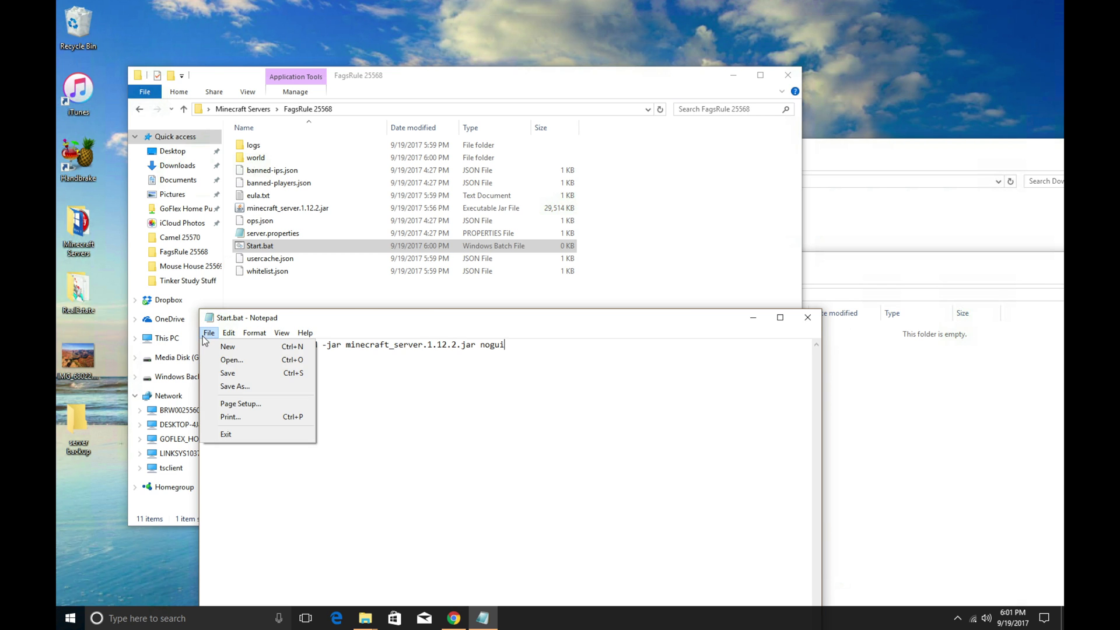
left_click(230, 371)
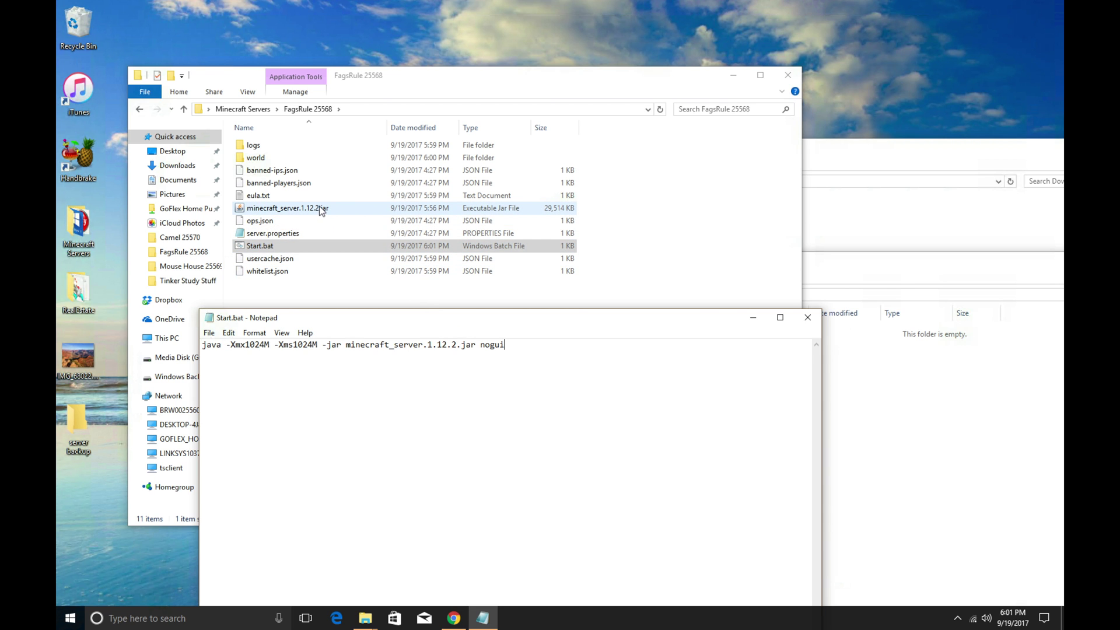
left_click(208, 333)
left_click(245, 376)
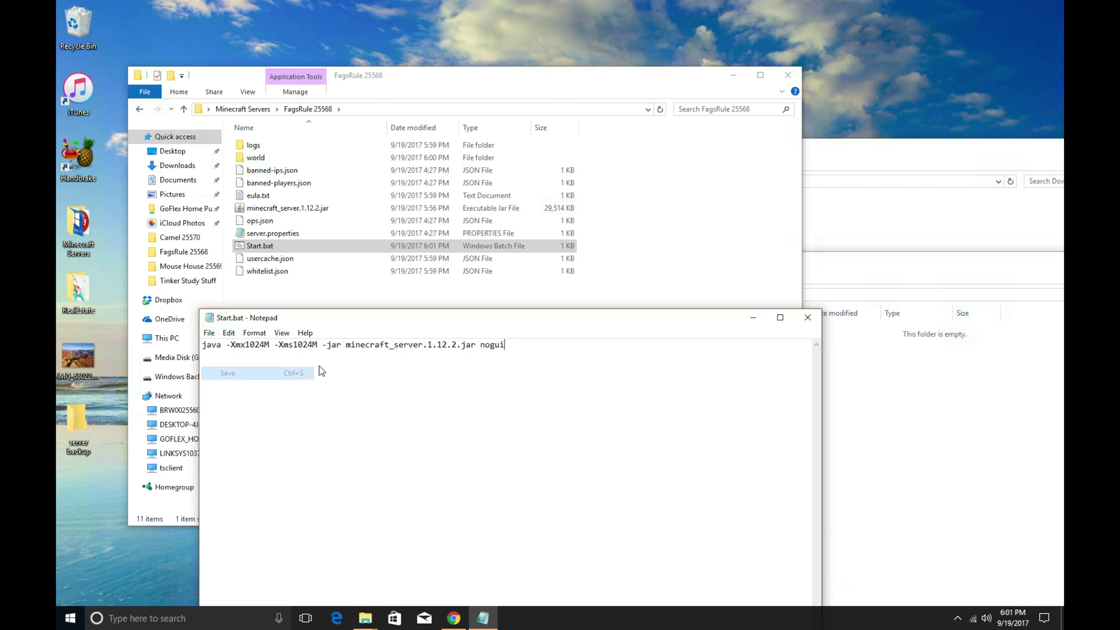
left_click(807, 318)
double_click(341, 247)
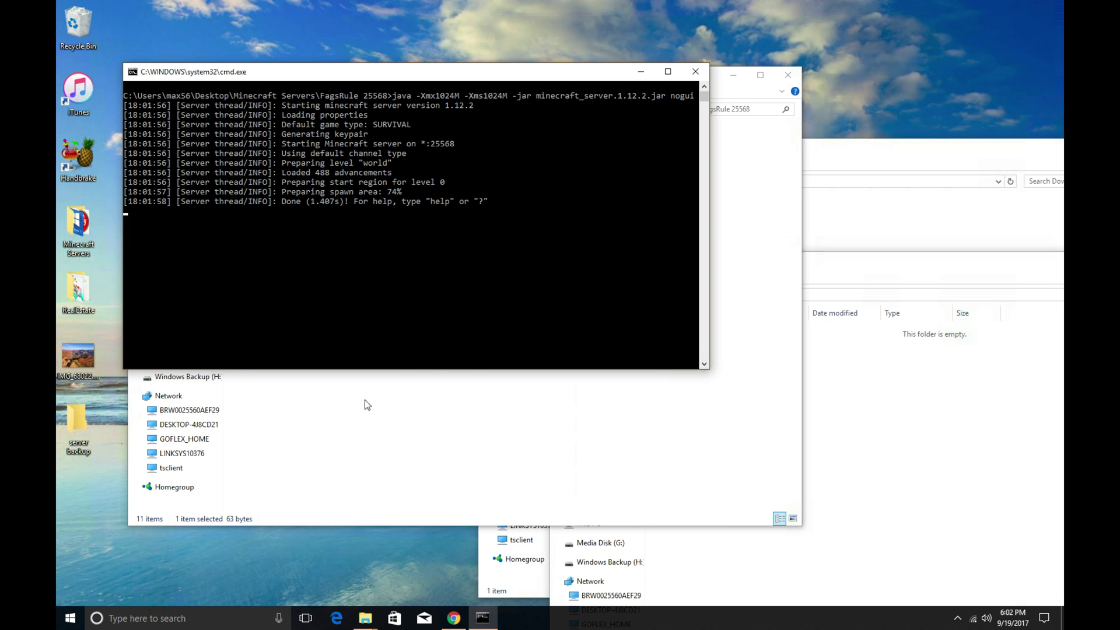
- Bring the FagsRule 25568 Explorer window back in front of the running server console
left_click(349, 435)
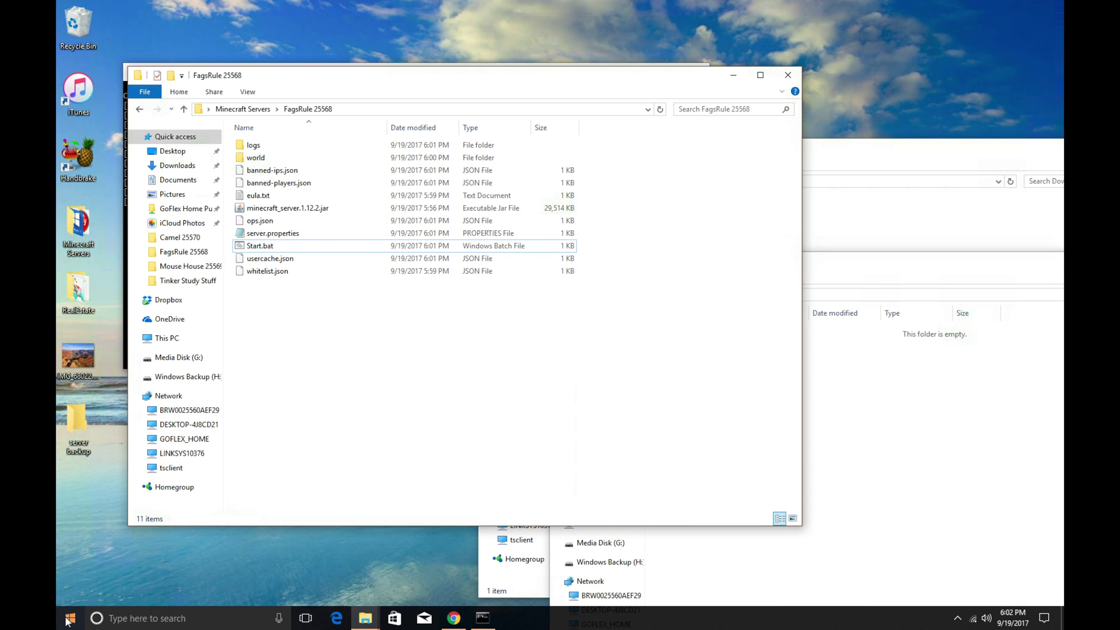
left_click(126, 619)
type("contro")
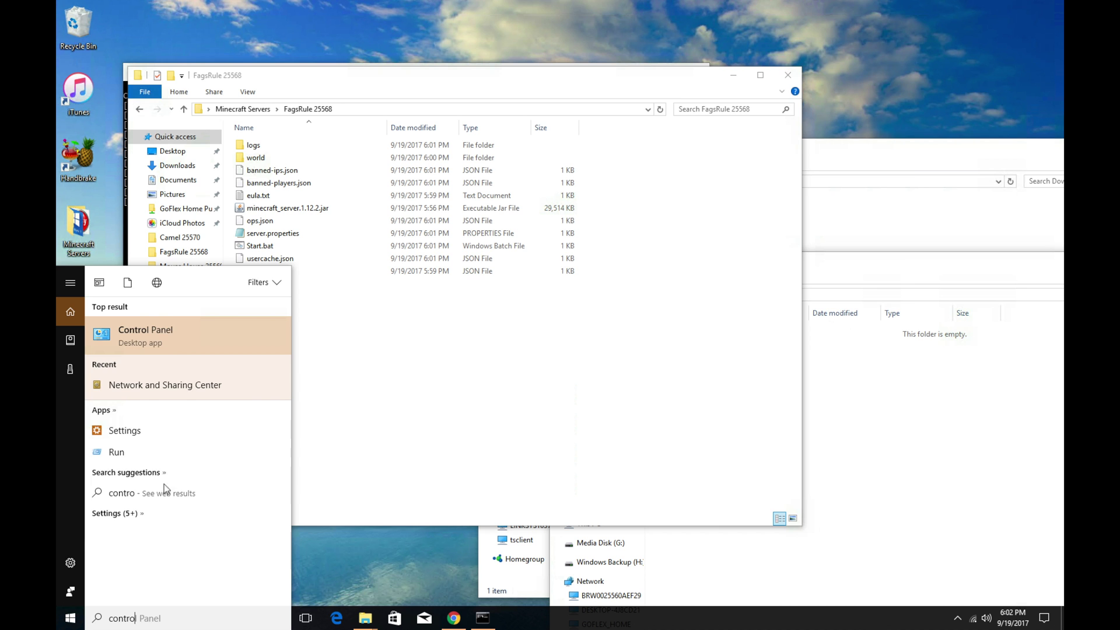
left_click(166, 348)
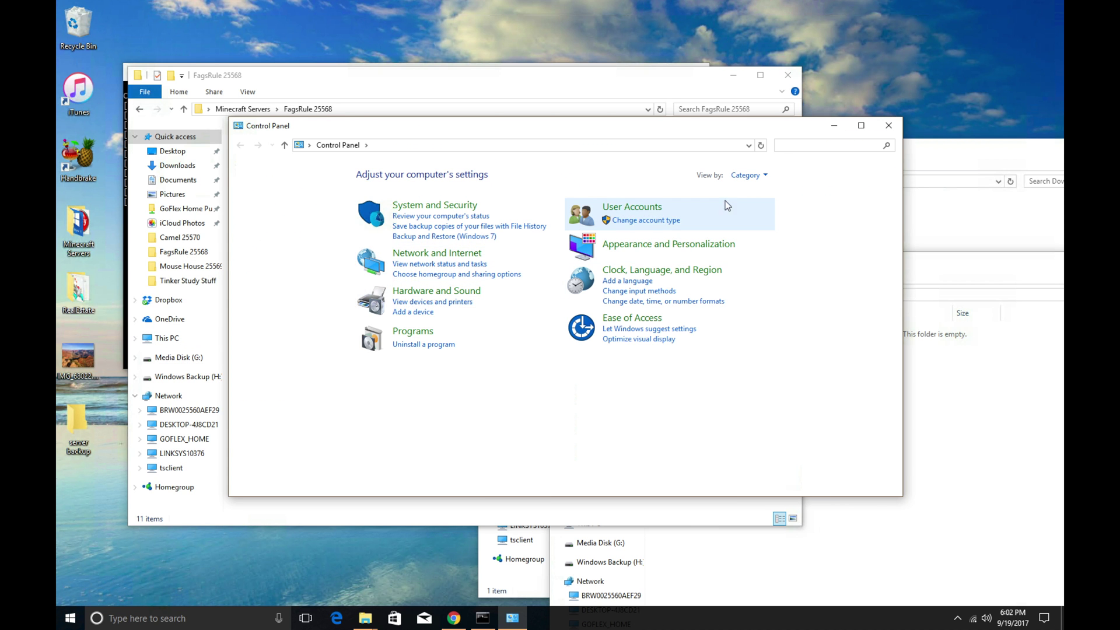
left_click(750, 175)
left_click(768, 209)
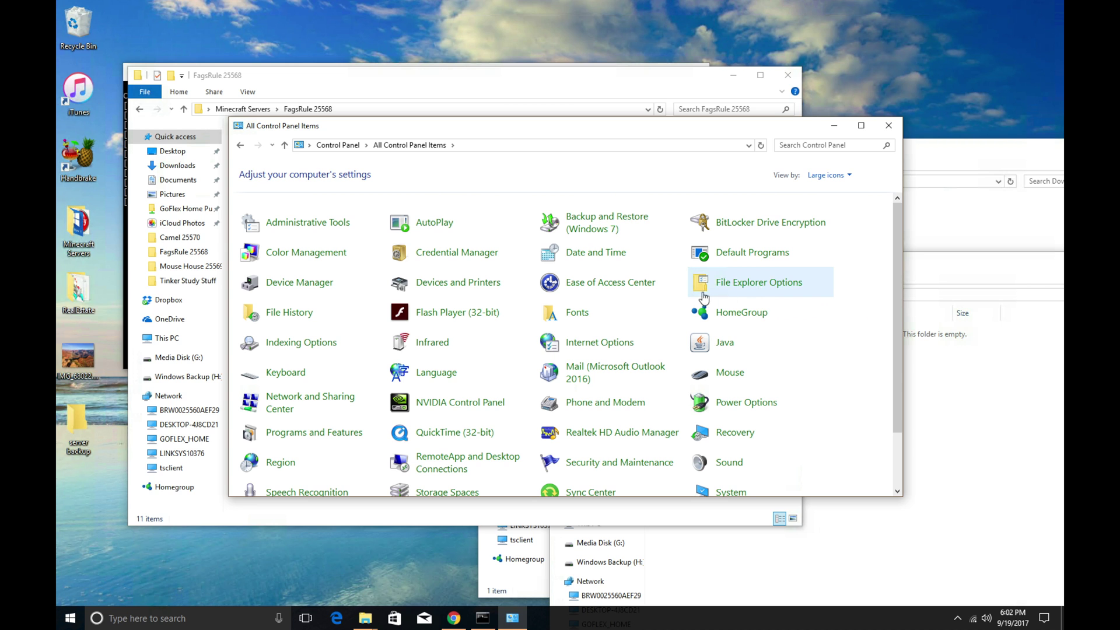
left_click(750, 286)
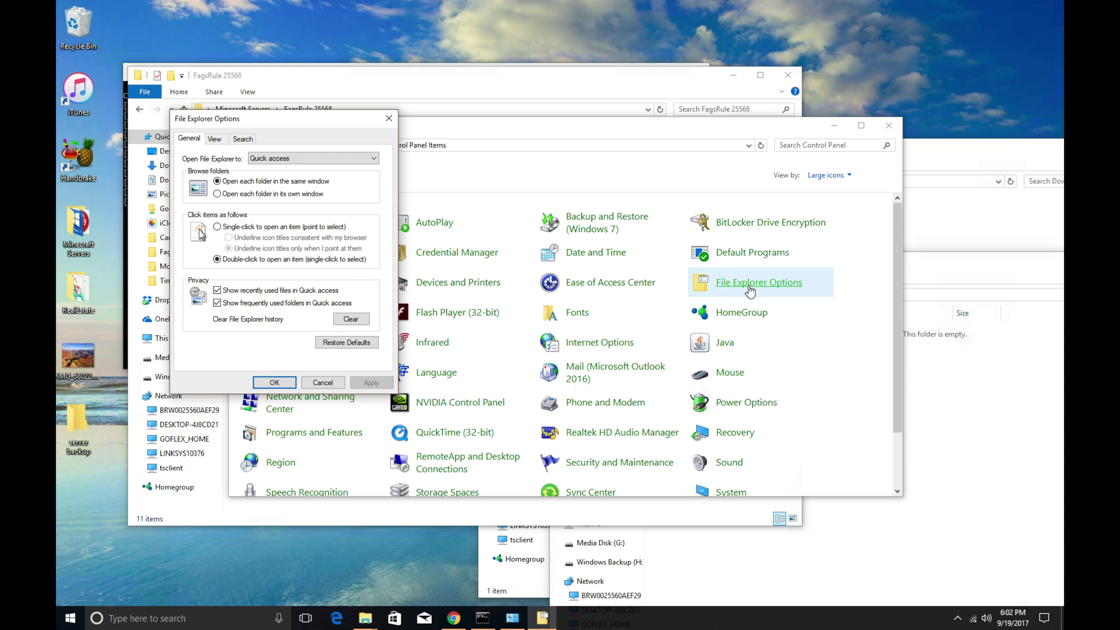
left_click(220, 140)
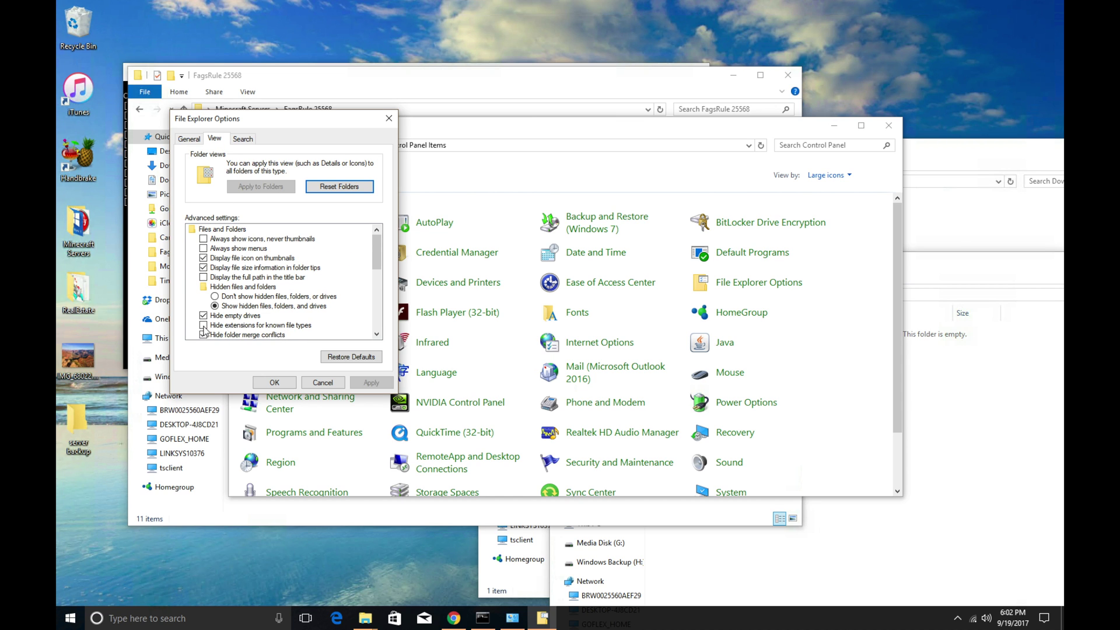
left_click(260, 382)
left_click(890, 126)
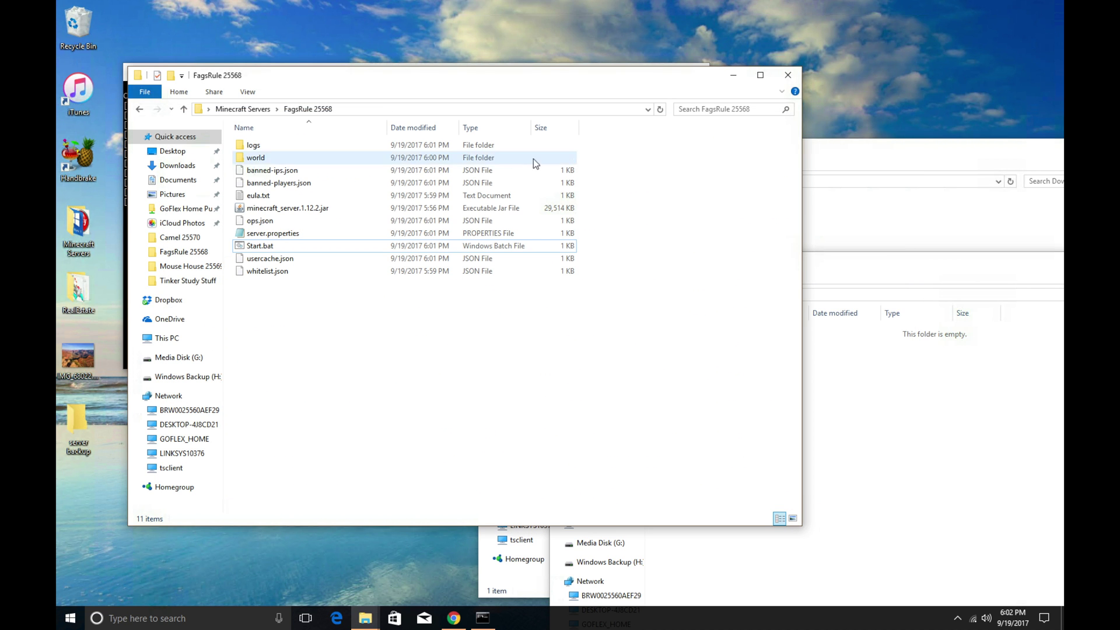